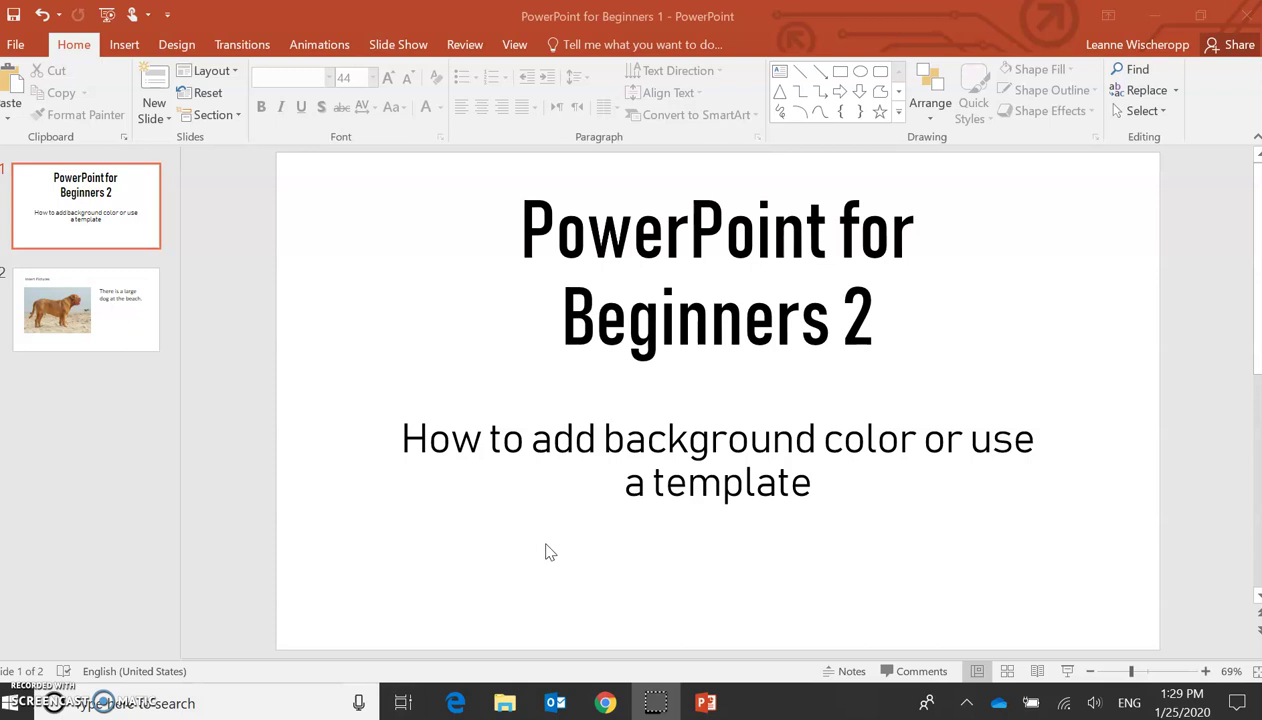
Apply the Vapor Trail theme from the Design tab's themes gallery.
click(181, 48)
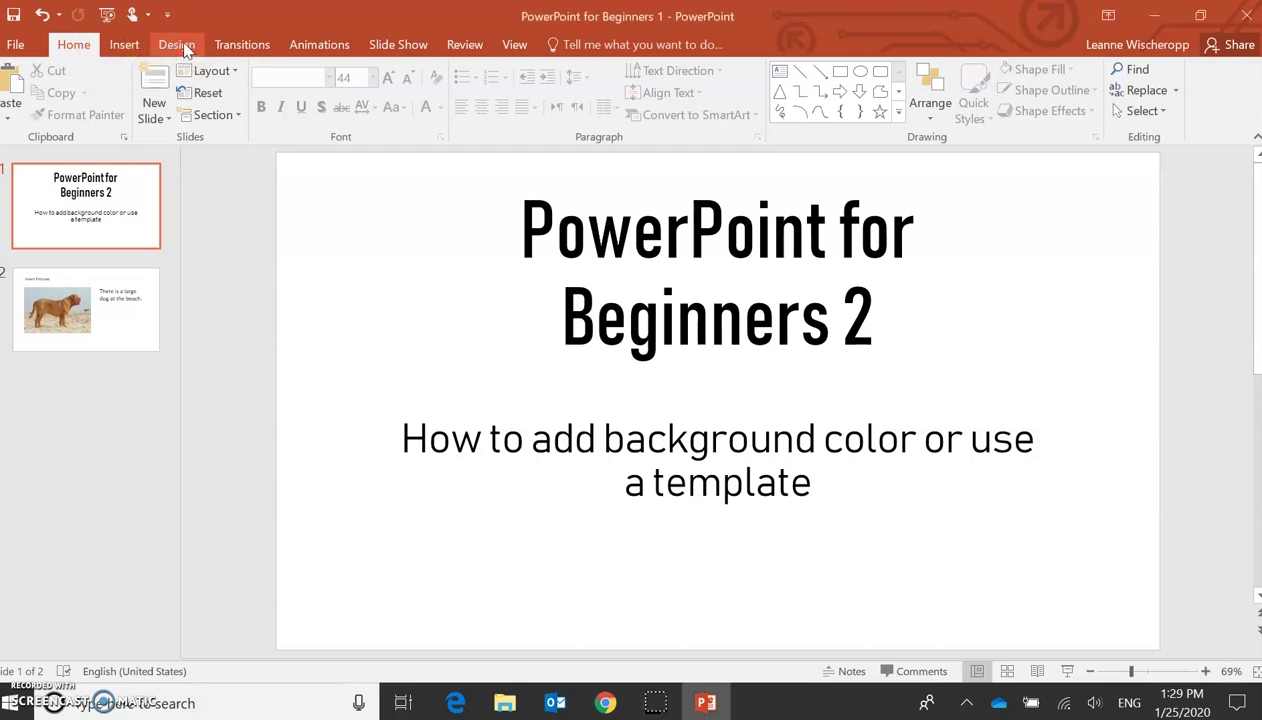
click(184, 48)
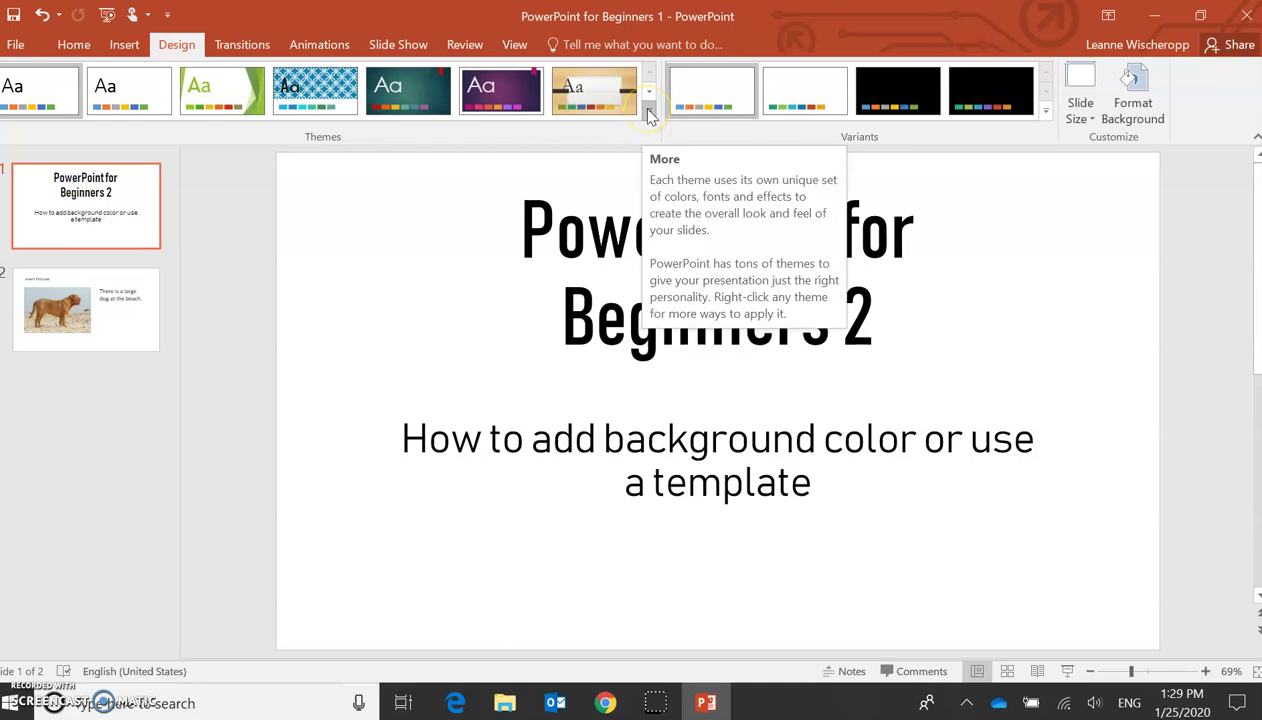
click(649, 113)
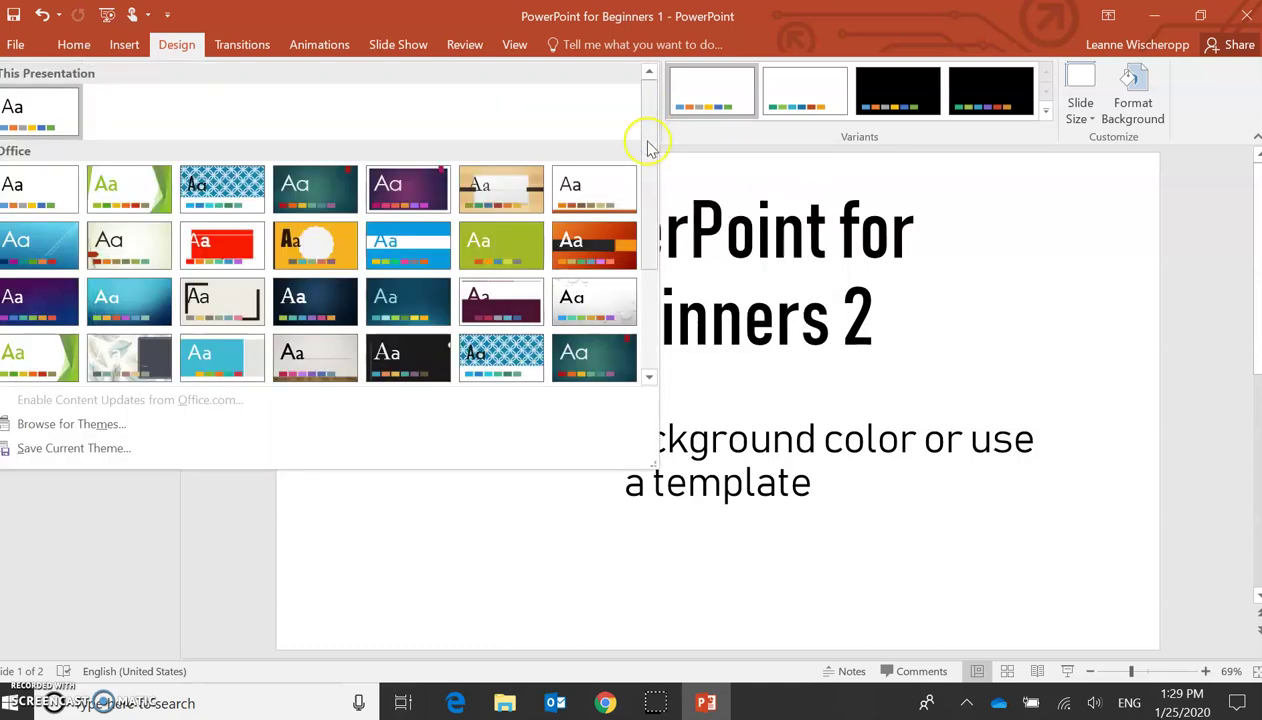
scroll(649, 155, down, 3)
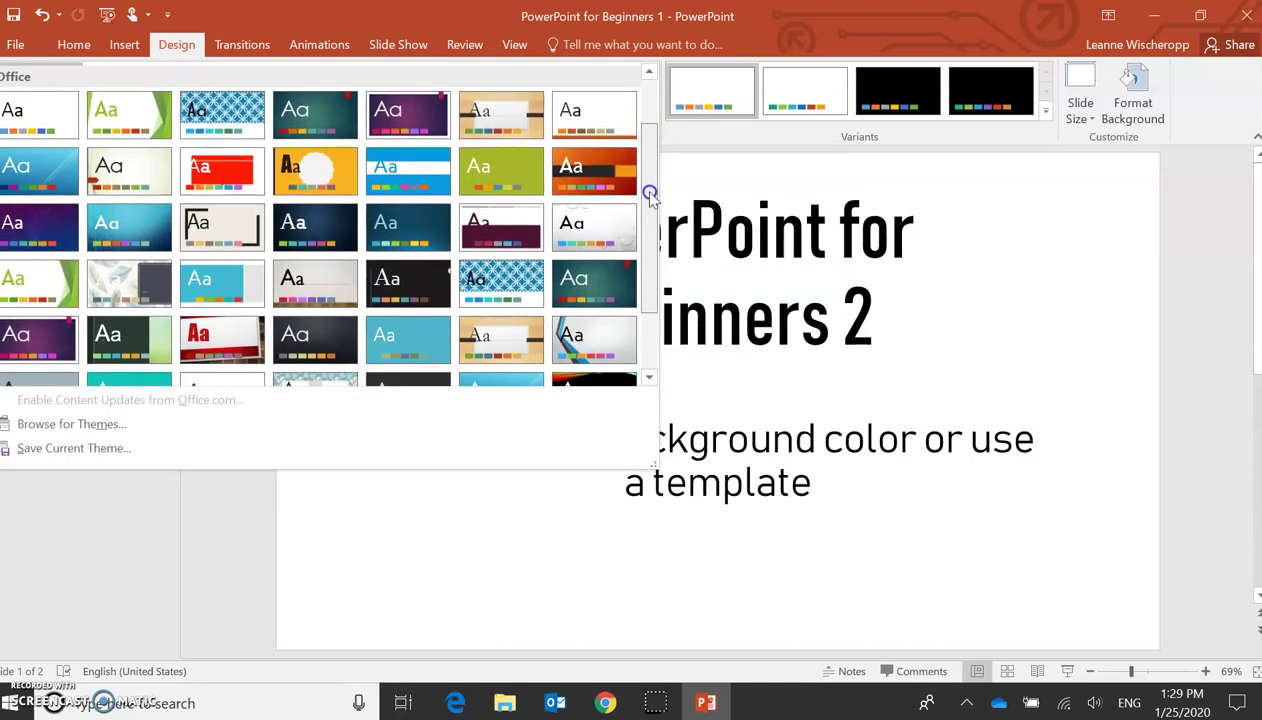
scroll(647, 240, down, 1)
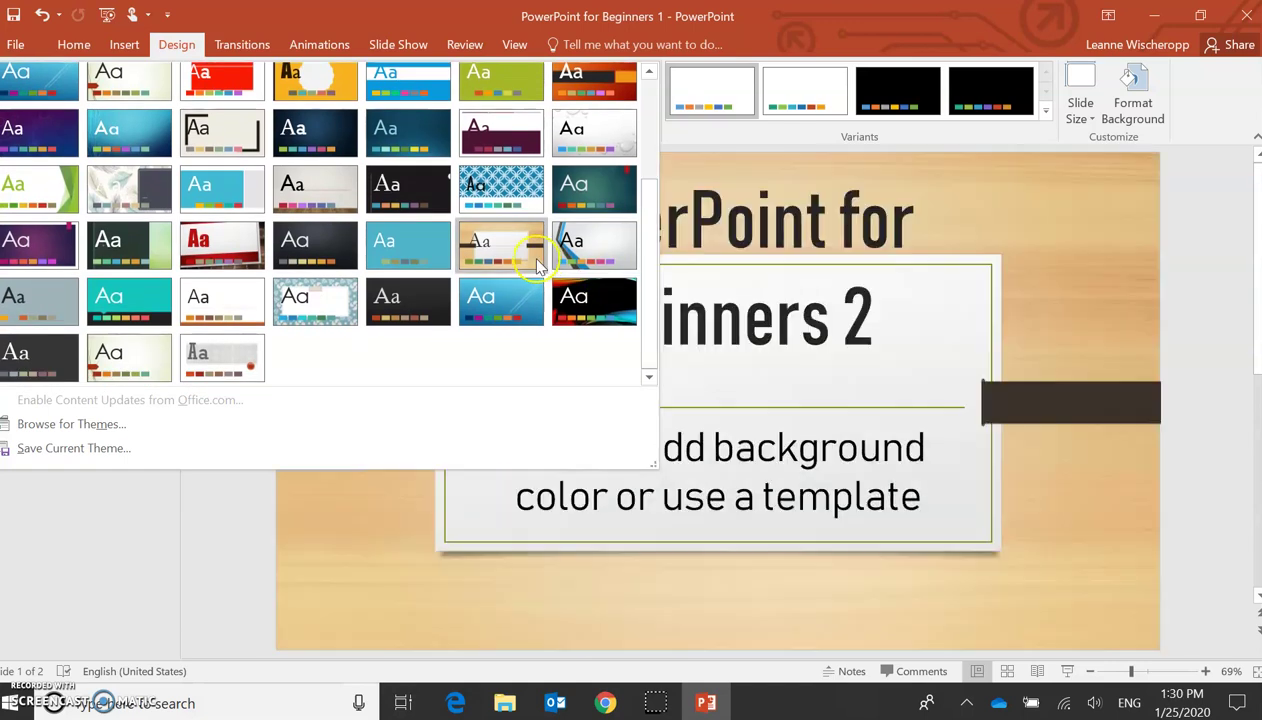
click(544, 260)
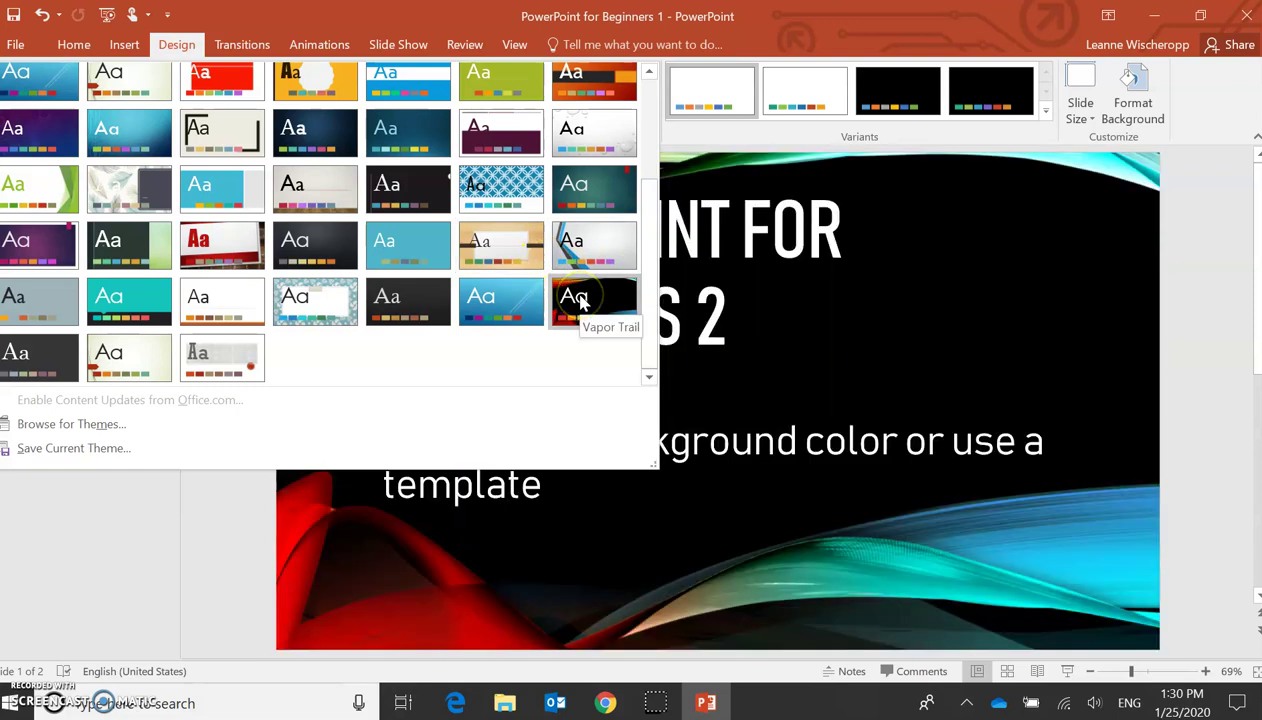
click(580, 295)
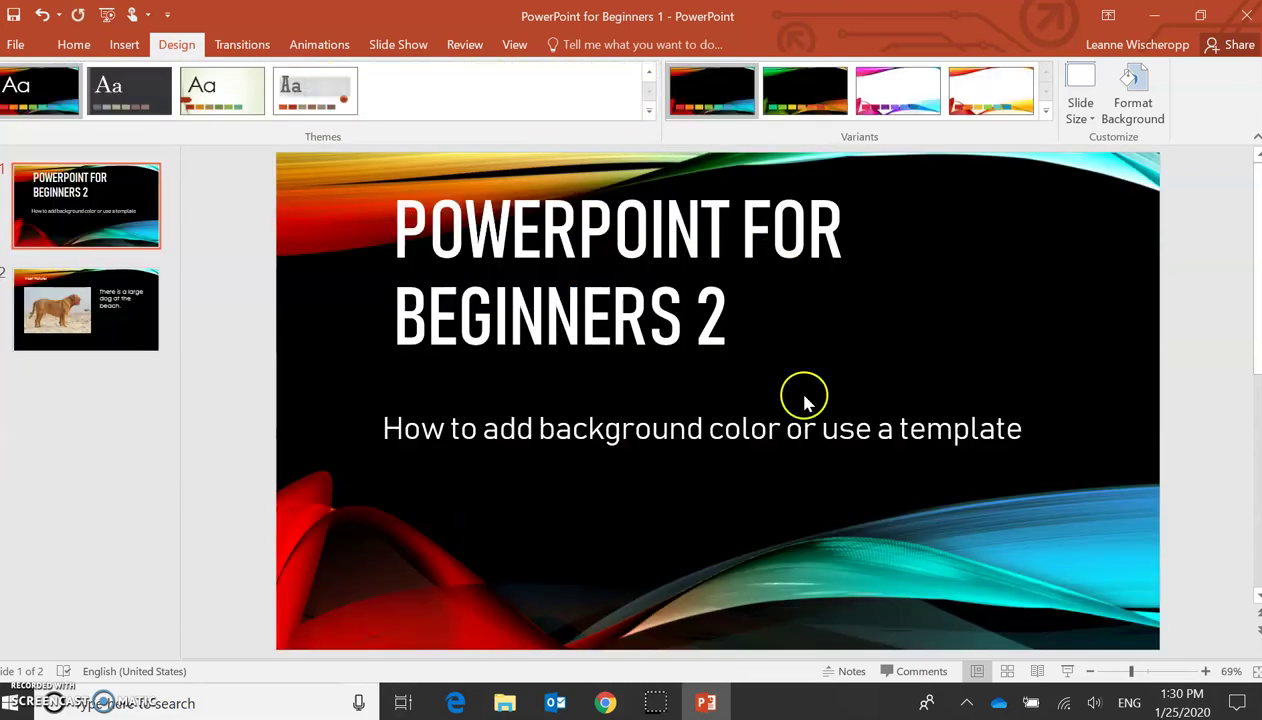
Check the title slide and slide 2 with the Vapor Trail theme applied.
click(134, 320)
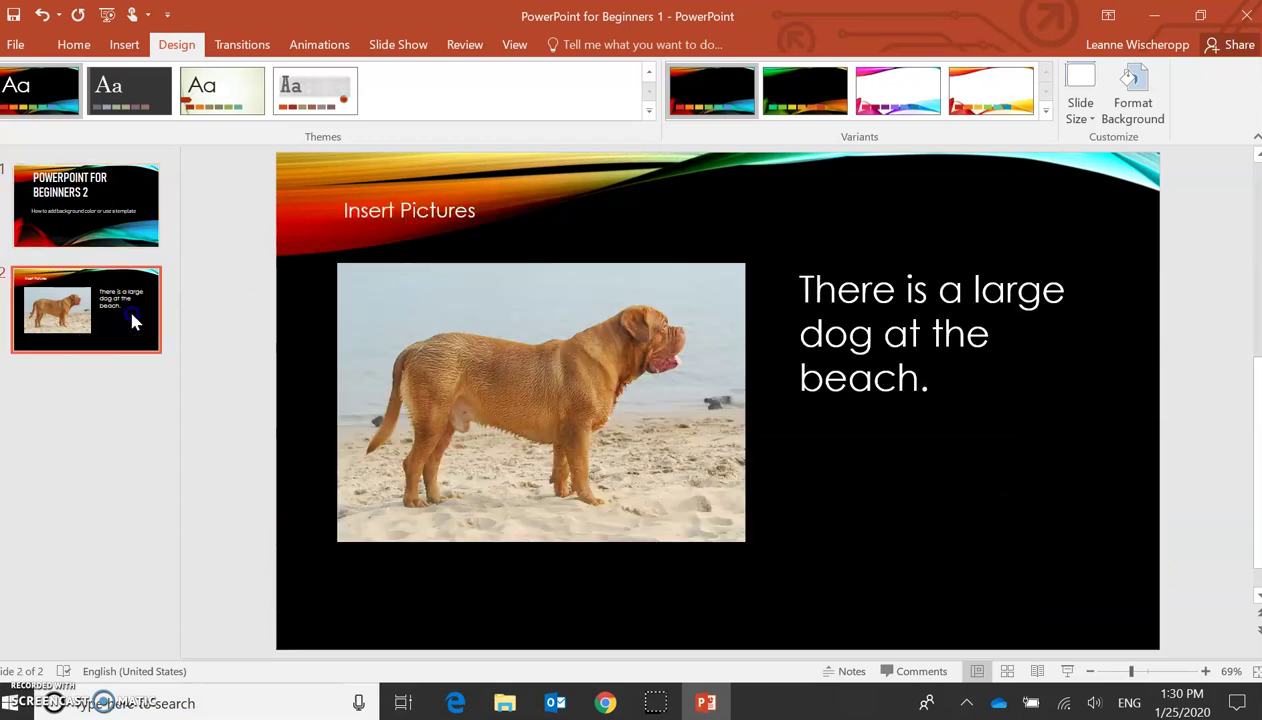
click(95, 203)
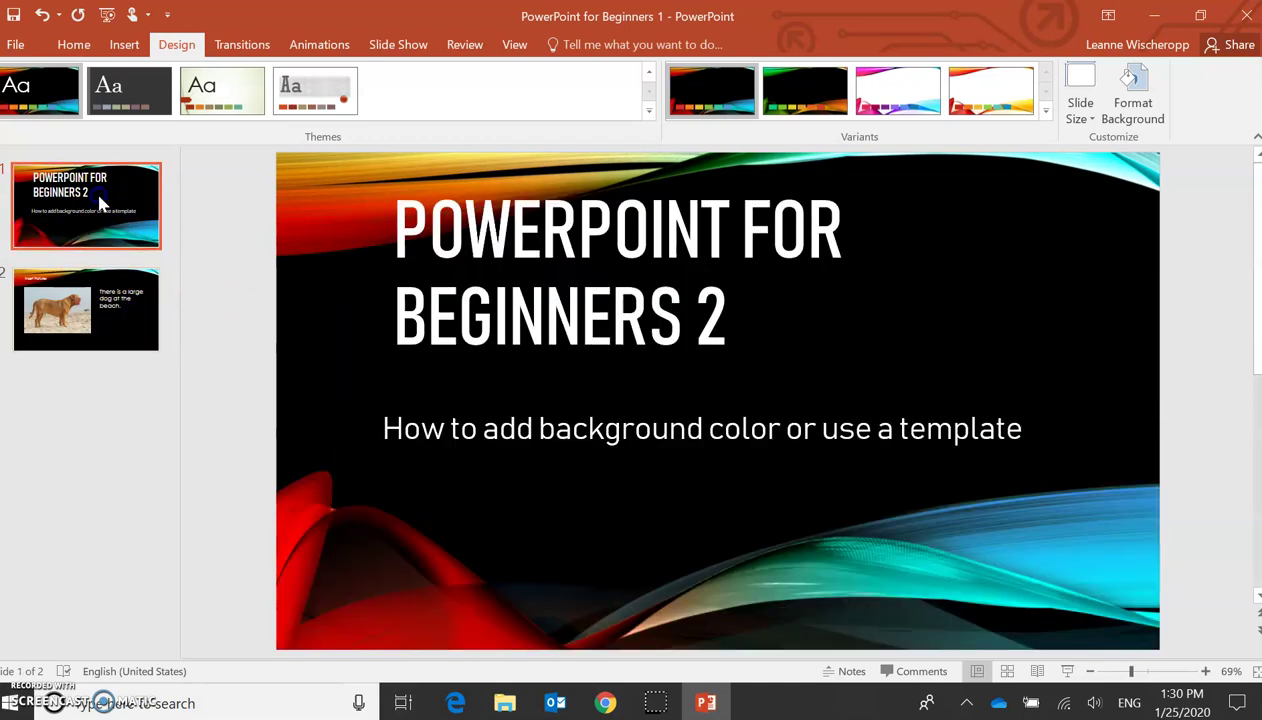
click(141, 325)
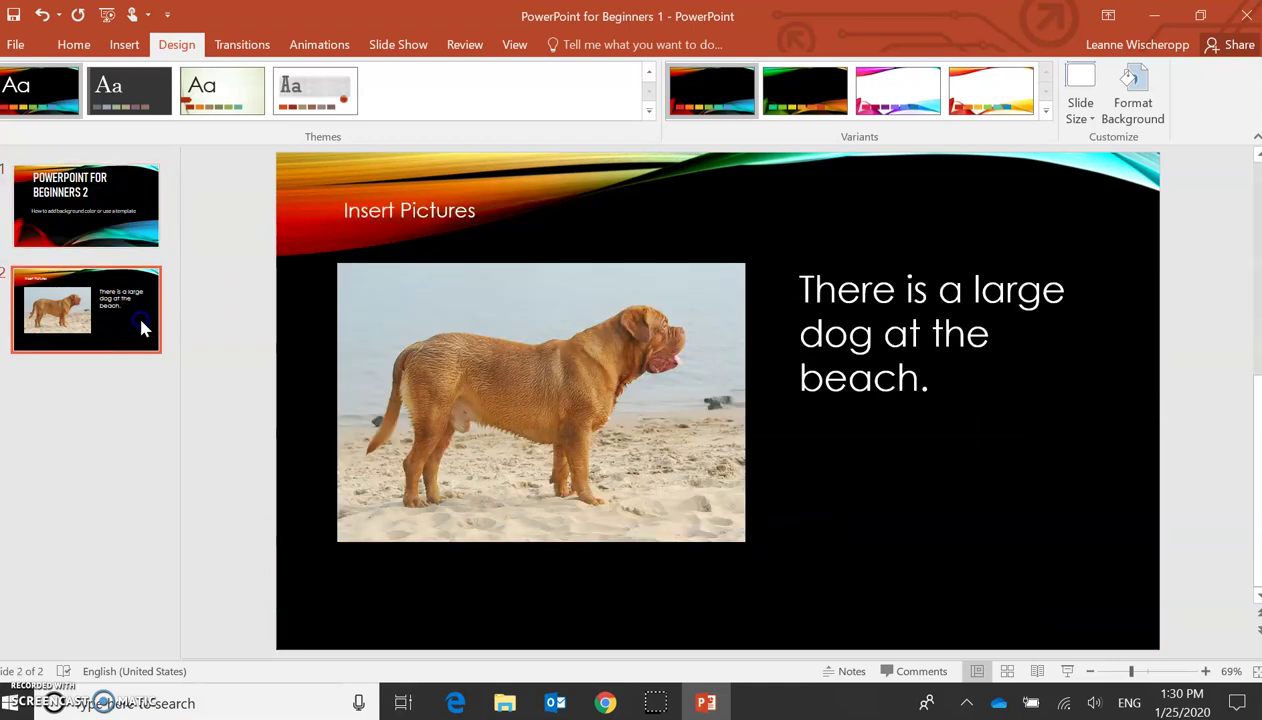
click(125, 188)
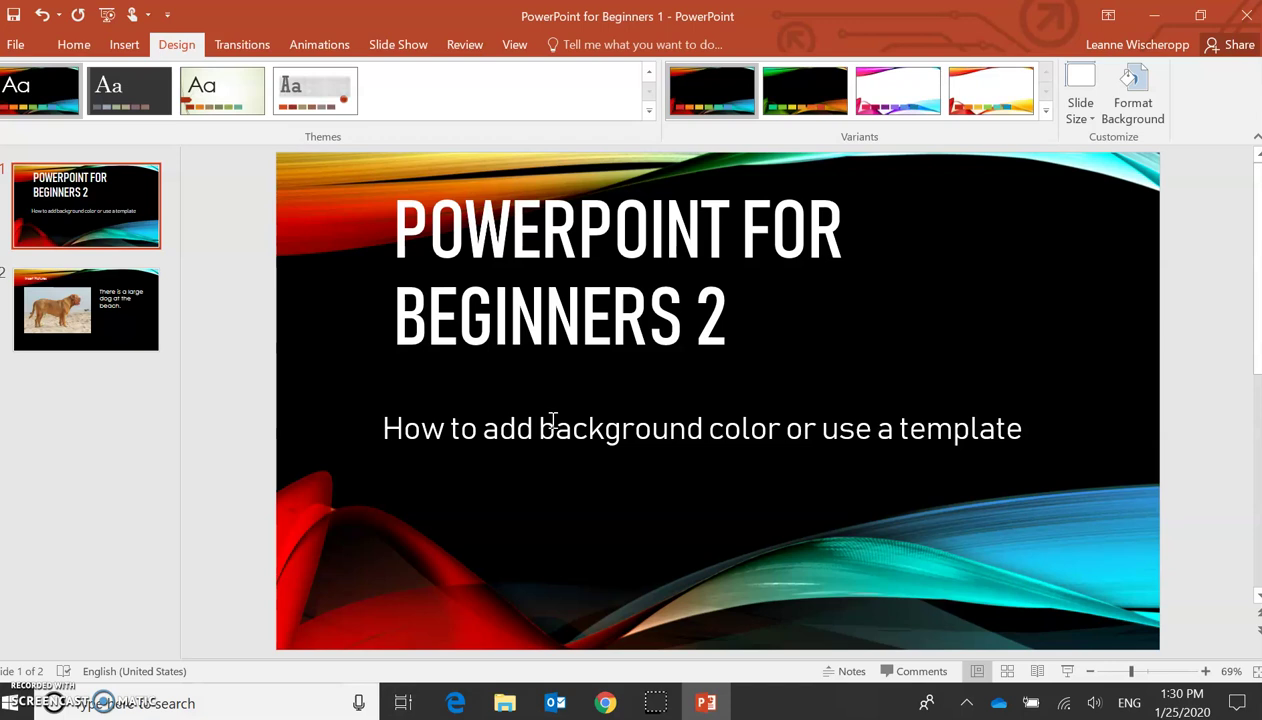
Undo the Vapor Trail theme and open the Format Background pane.
click(42, 16)
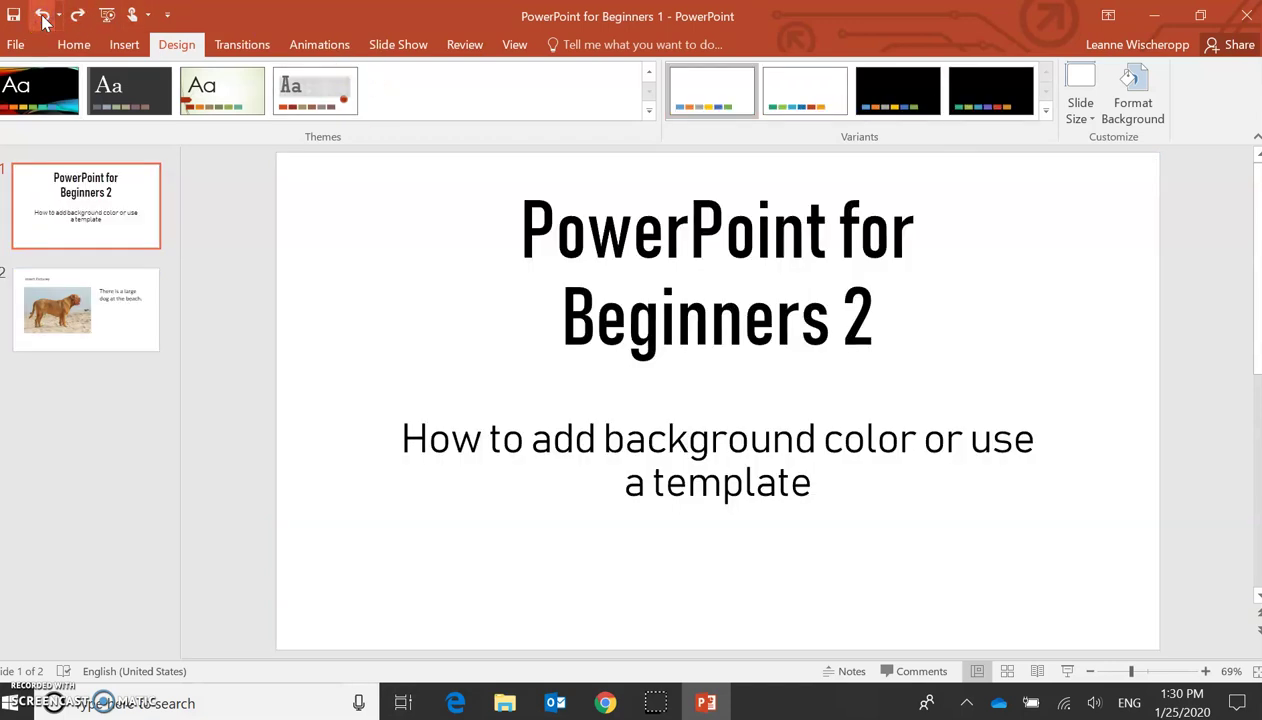
click(1136, 101)
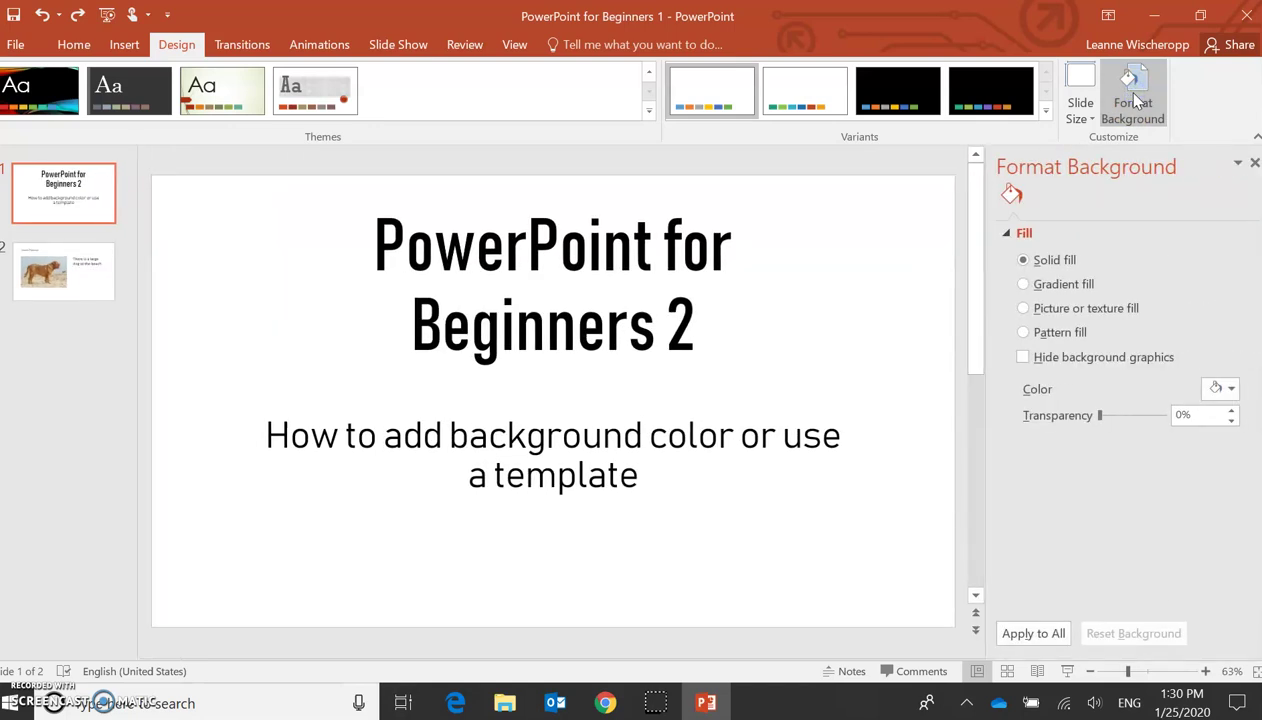
Give the title slide a solid fill, trying Yellow before settling on Light Blue.
click(1024, 261)
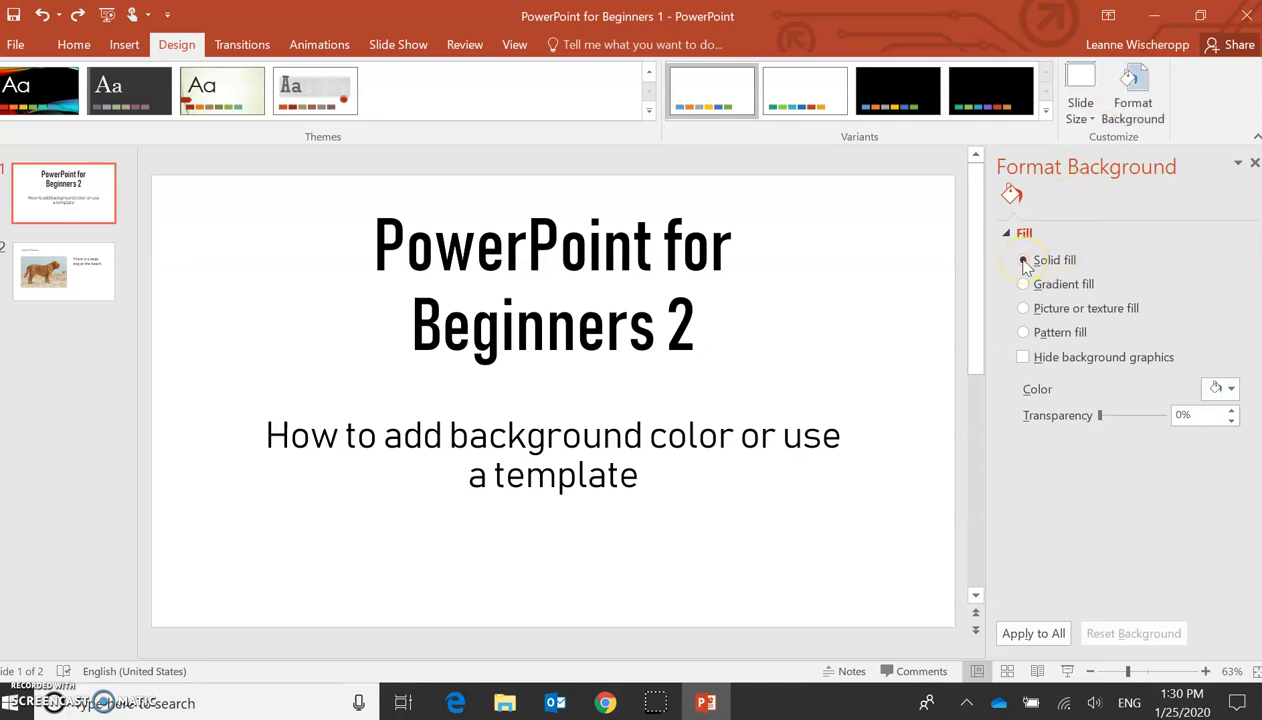
click(1232, 390)
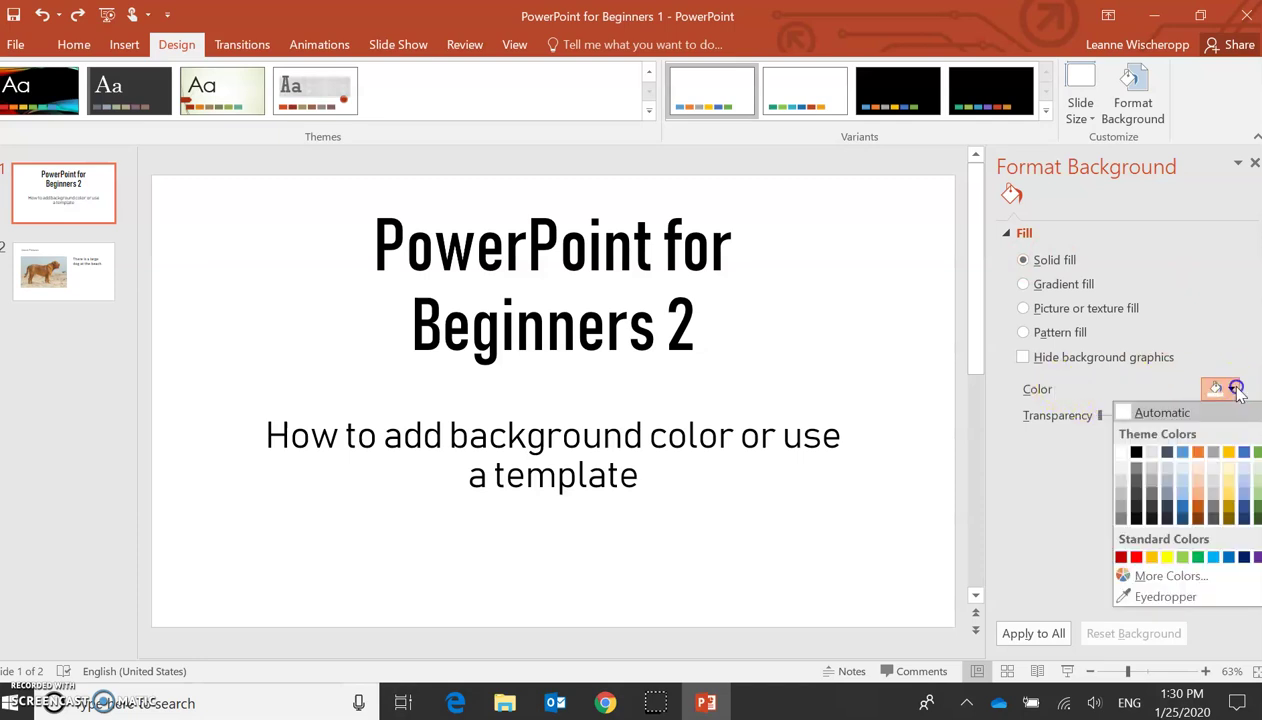
click(1167, 557)
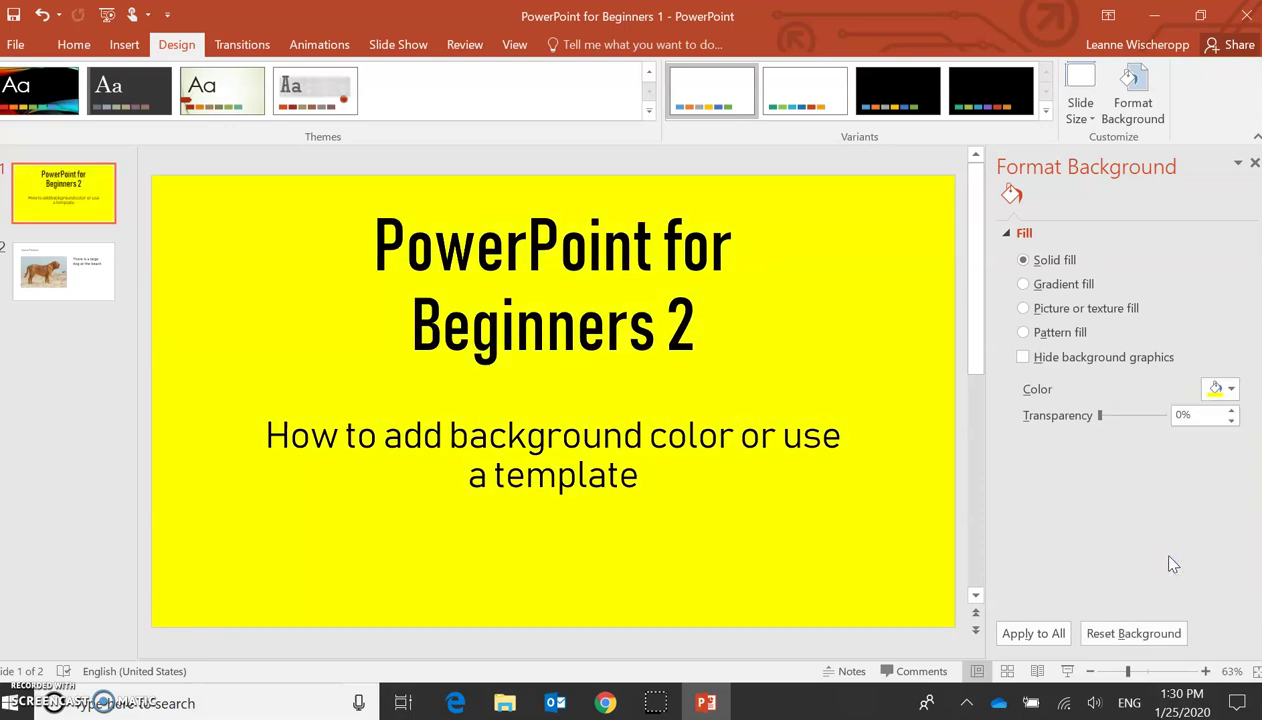
click(1232, 389)
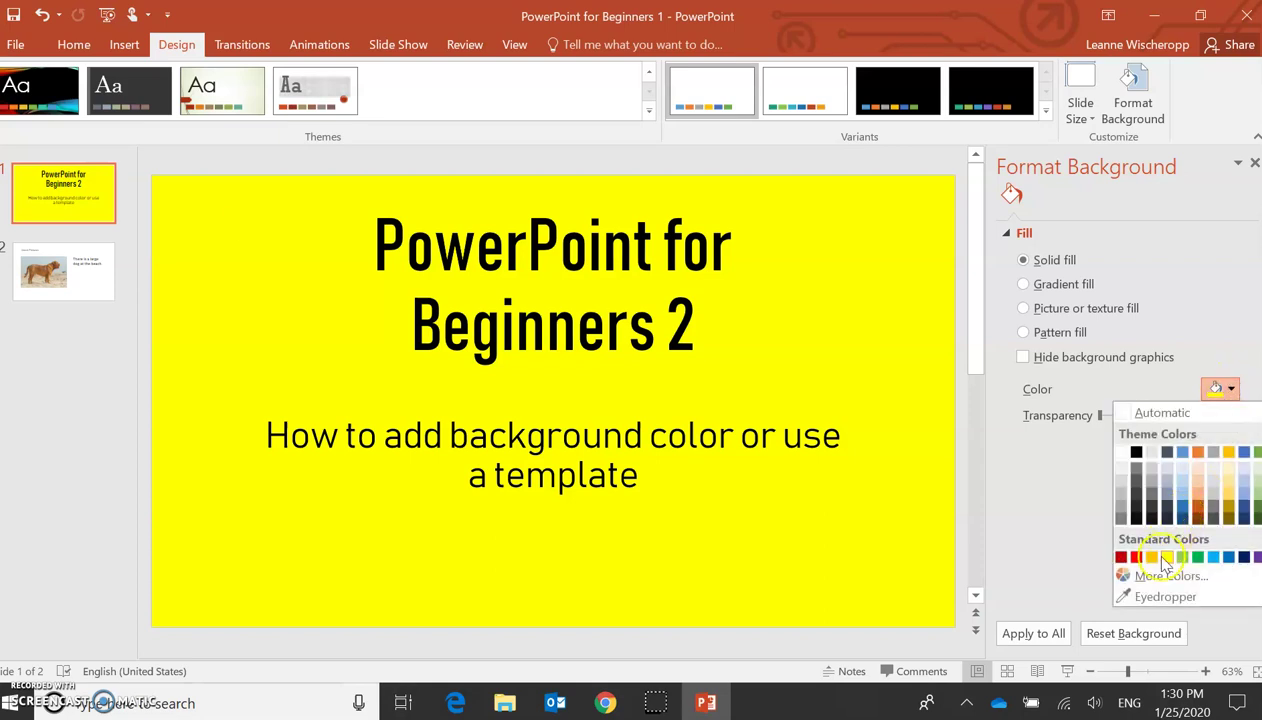
click(1214, 558)
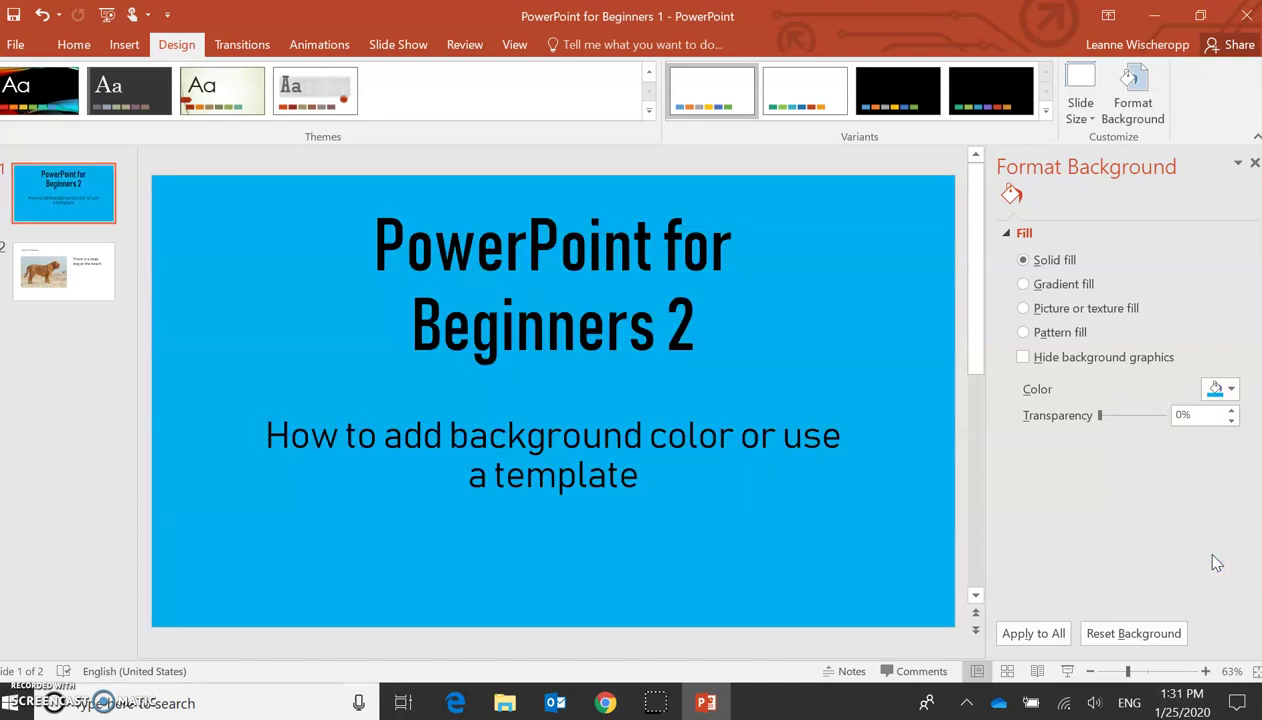
Try gradient, texture and pattern fills on the title slide, then return to solid fill.
click(1022, 285)
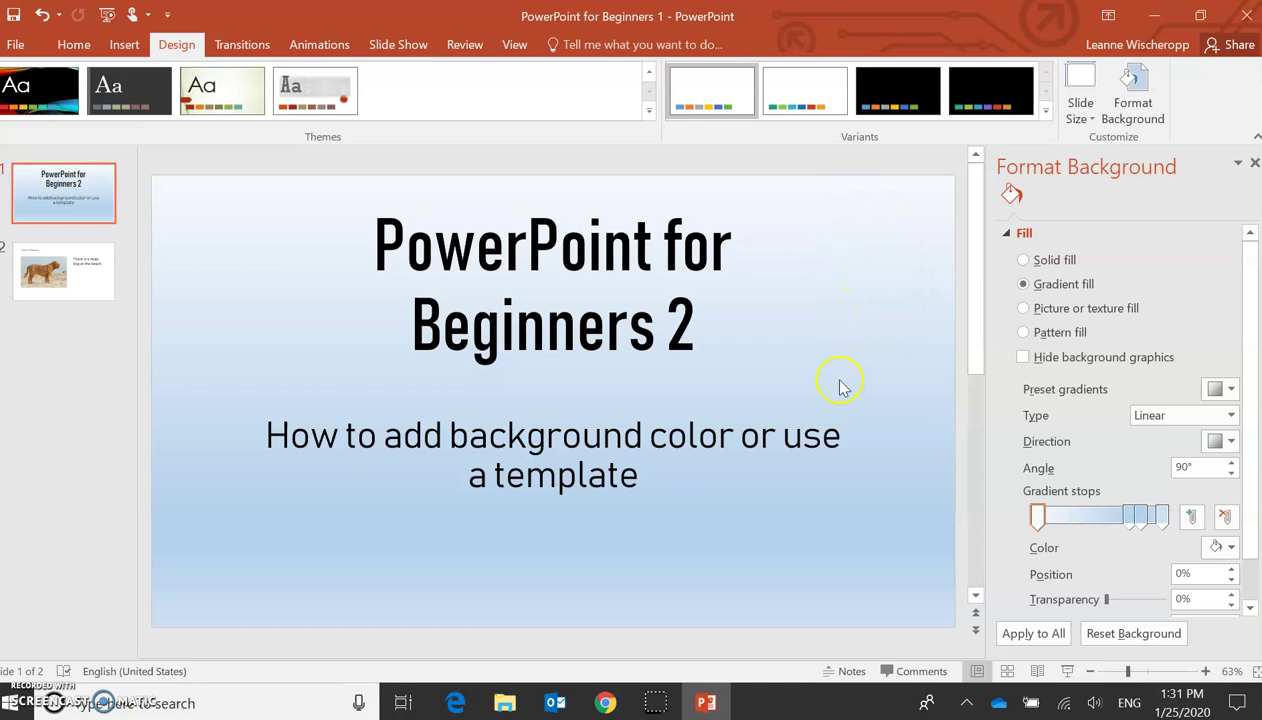
click(1025, 308)
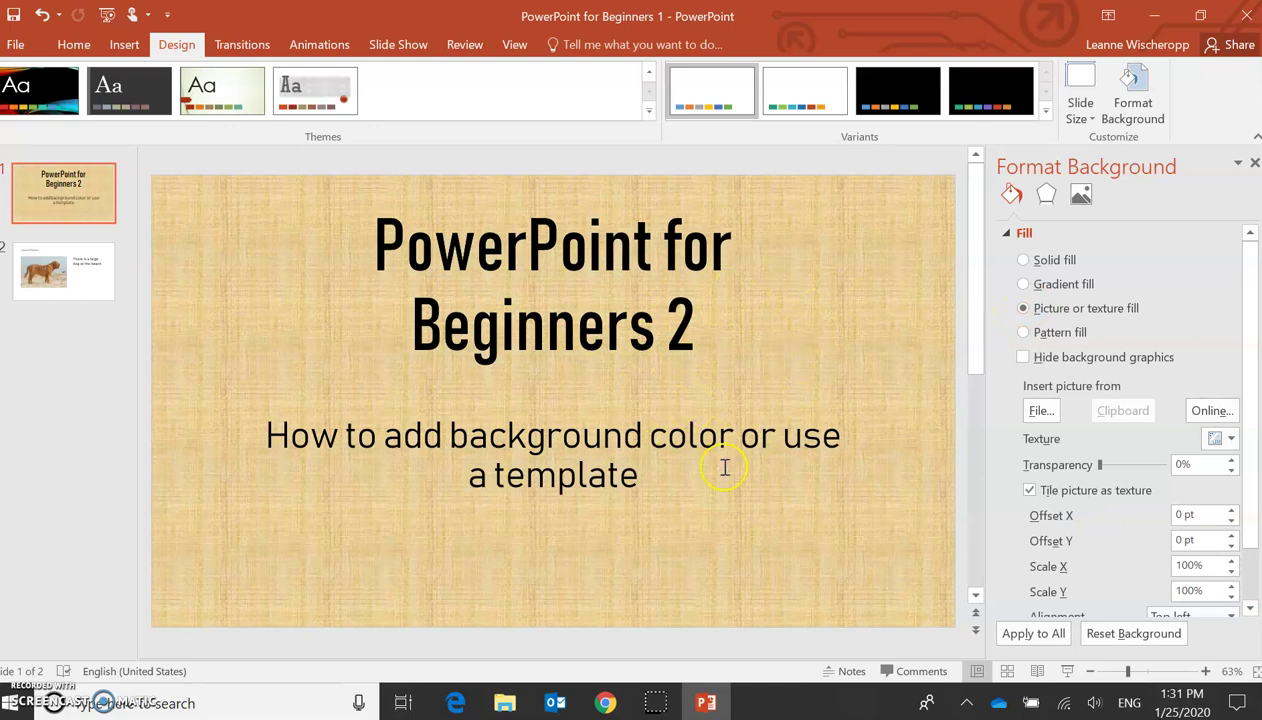
click(1024, 333)
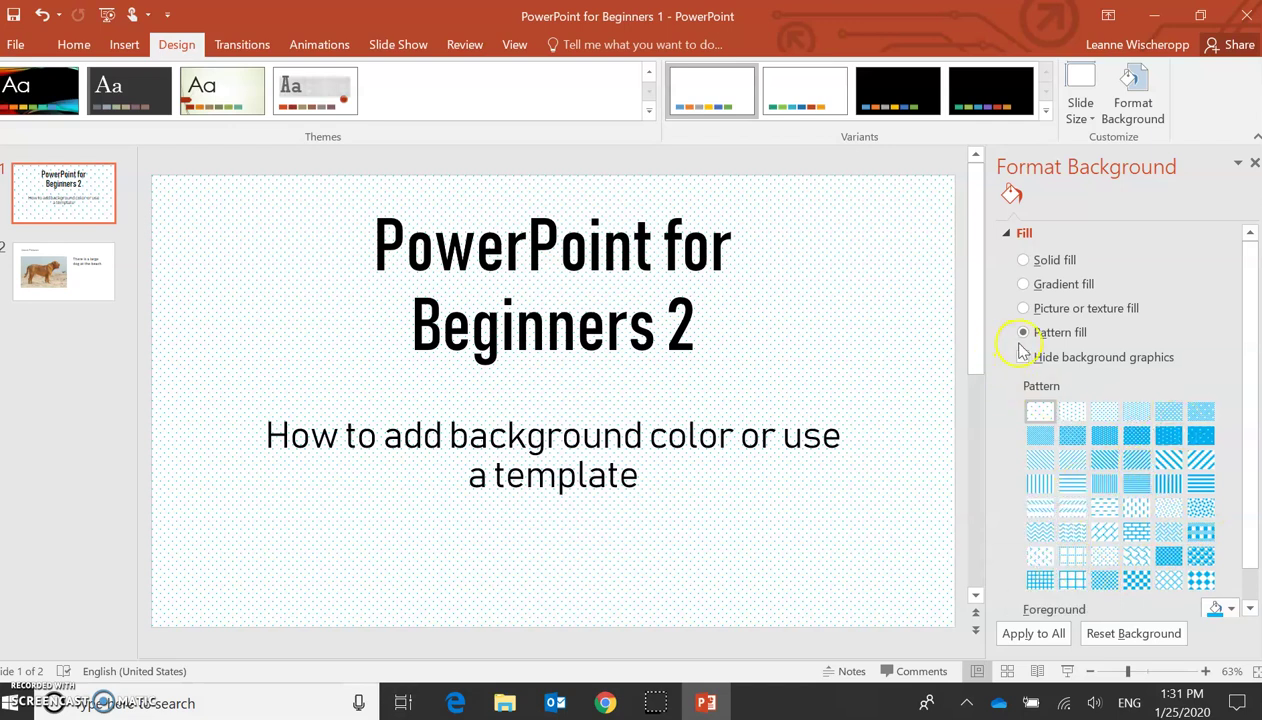
click(1025, 260)
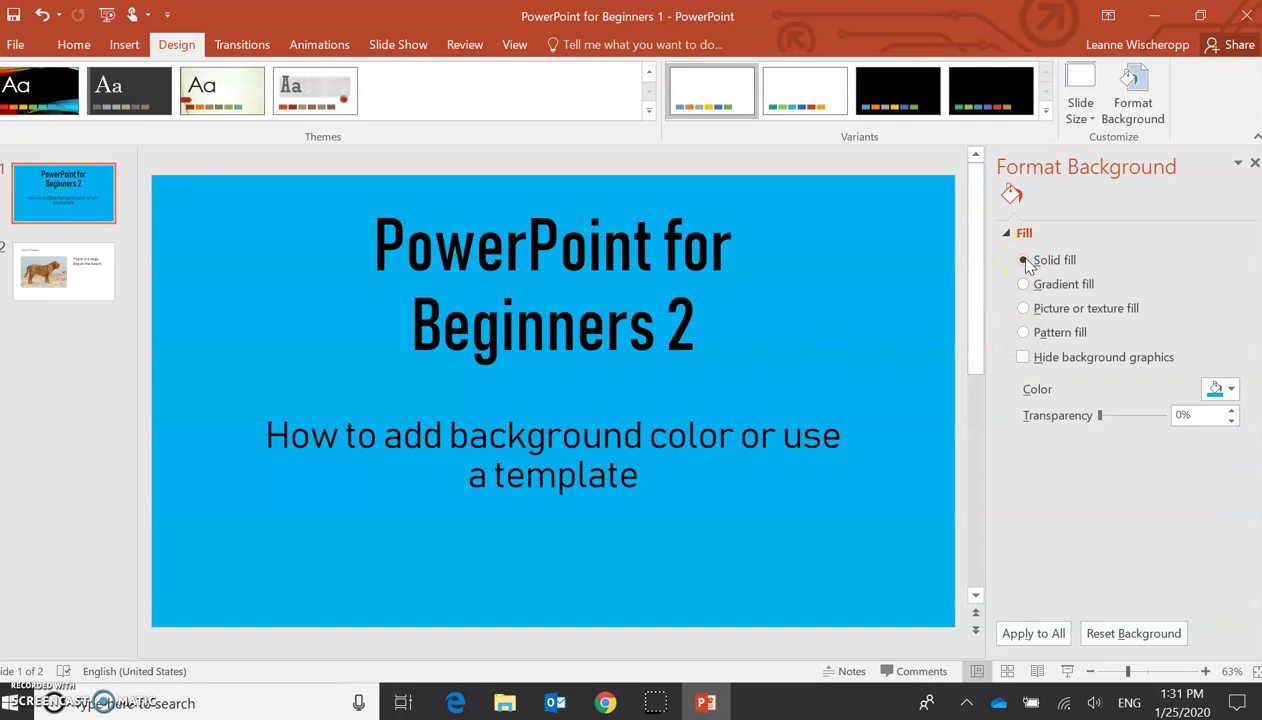
Set the blue fill's transparency to 65% and apply it to all slides.
click(1100, 415)
drag(1100, 415, 1142, 424)
click(1137, 495)
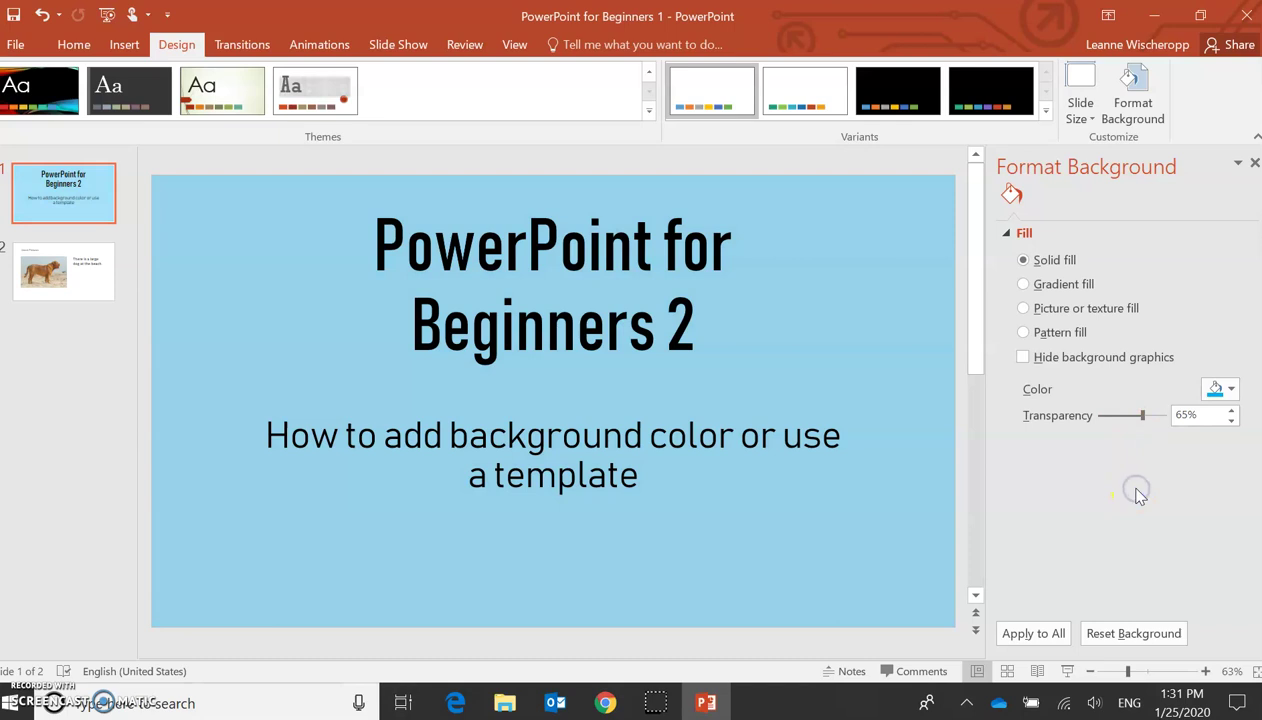
click(1035, 640)
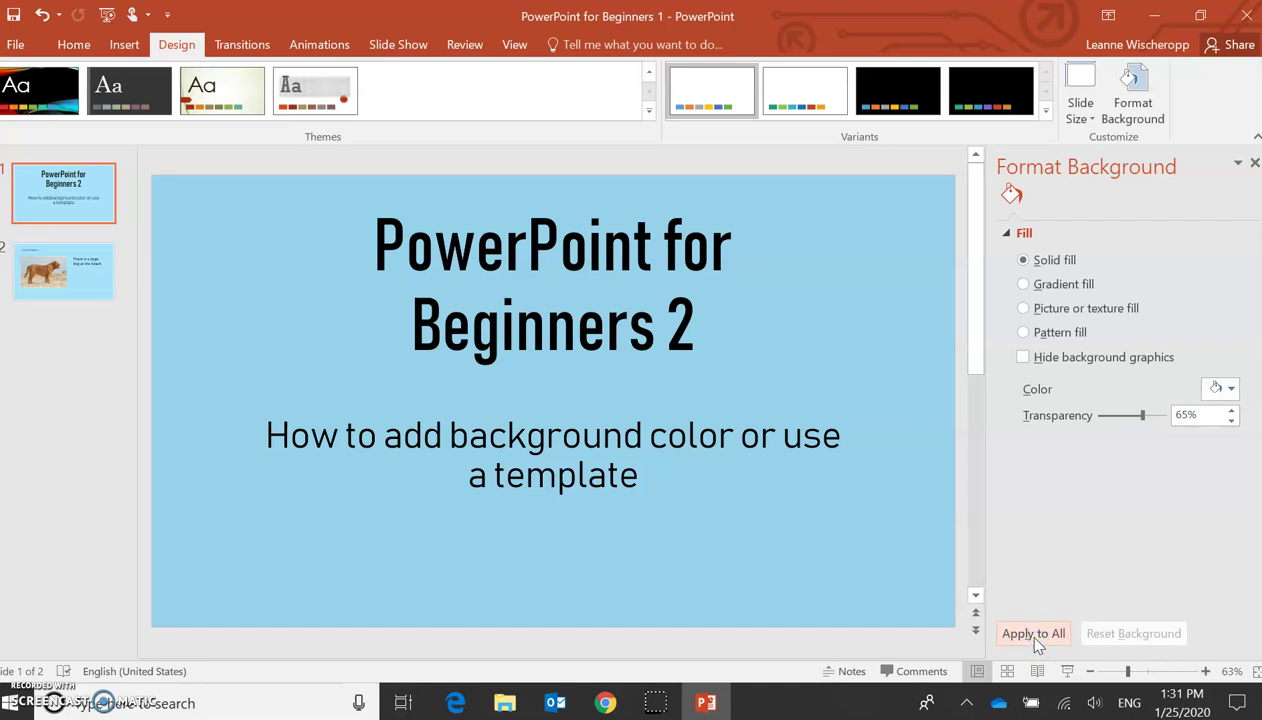
click(1036, 641)
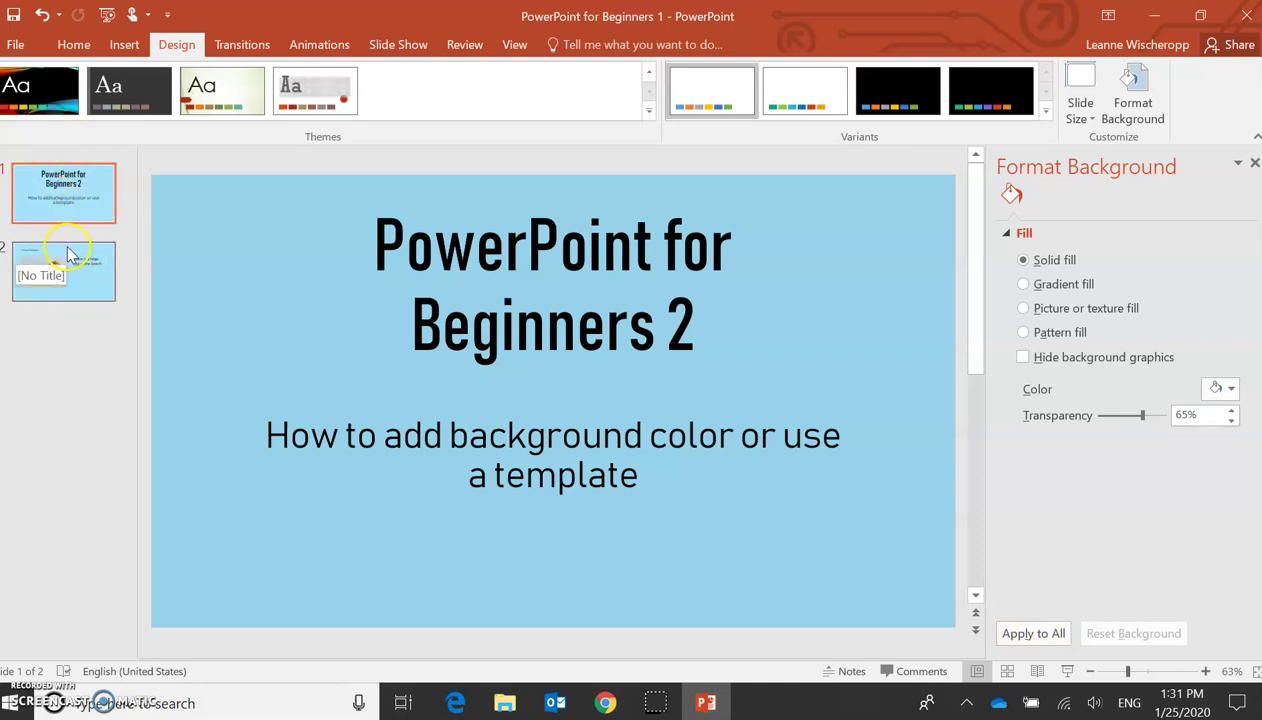
Undo the blue background changes back to 60% transparency on the title slide.
click(42, 18)
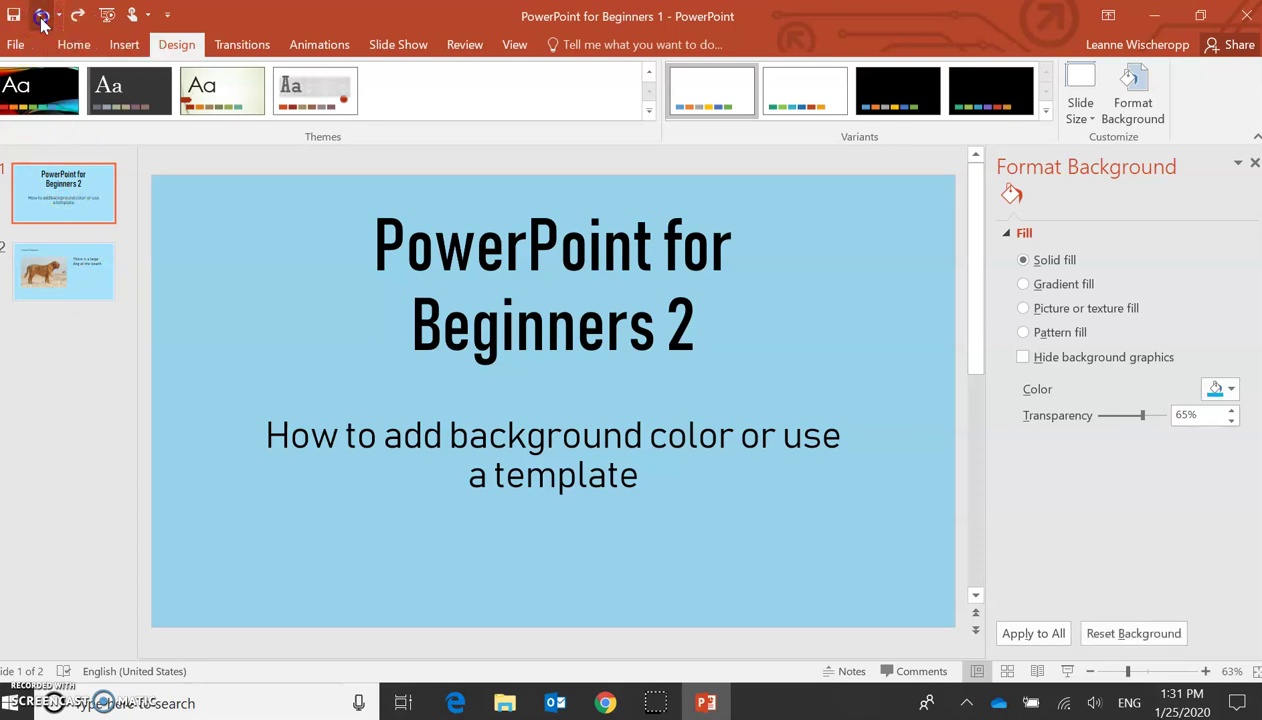
click(42, 18)
click(42, 18)
click(42, 18)
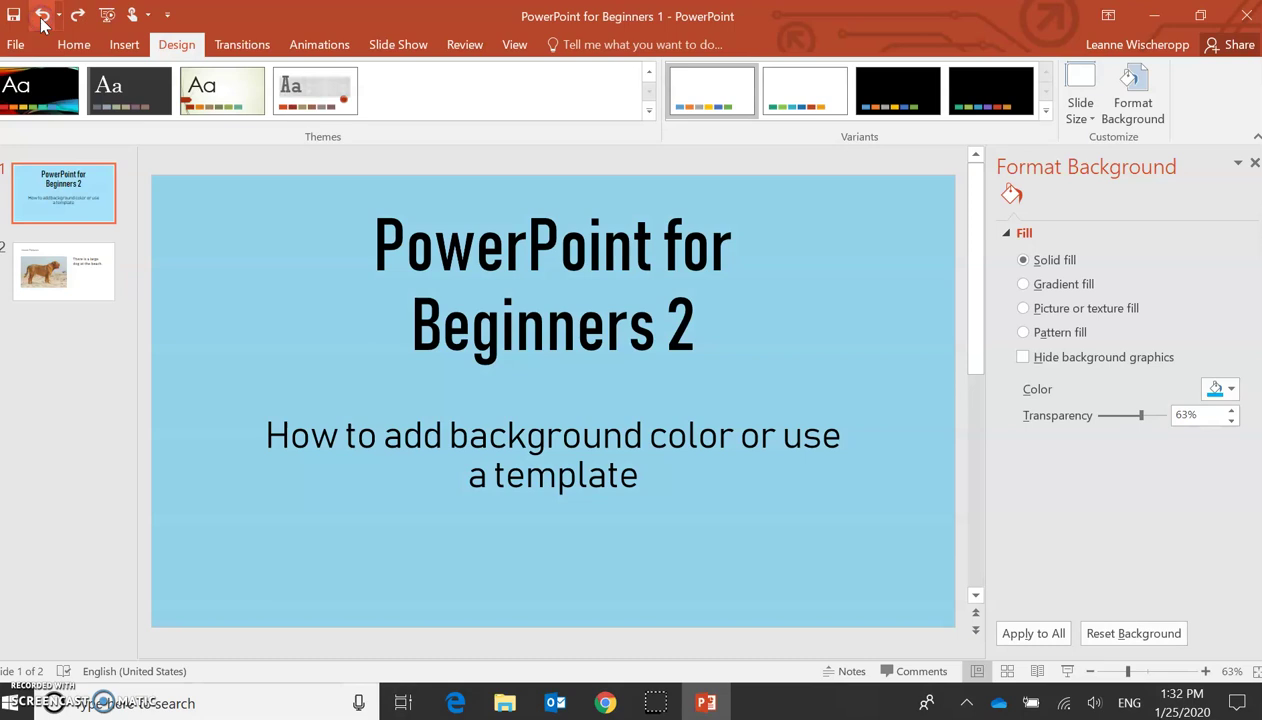
click(42, 18)
click(42, 18)
click(42, 16)
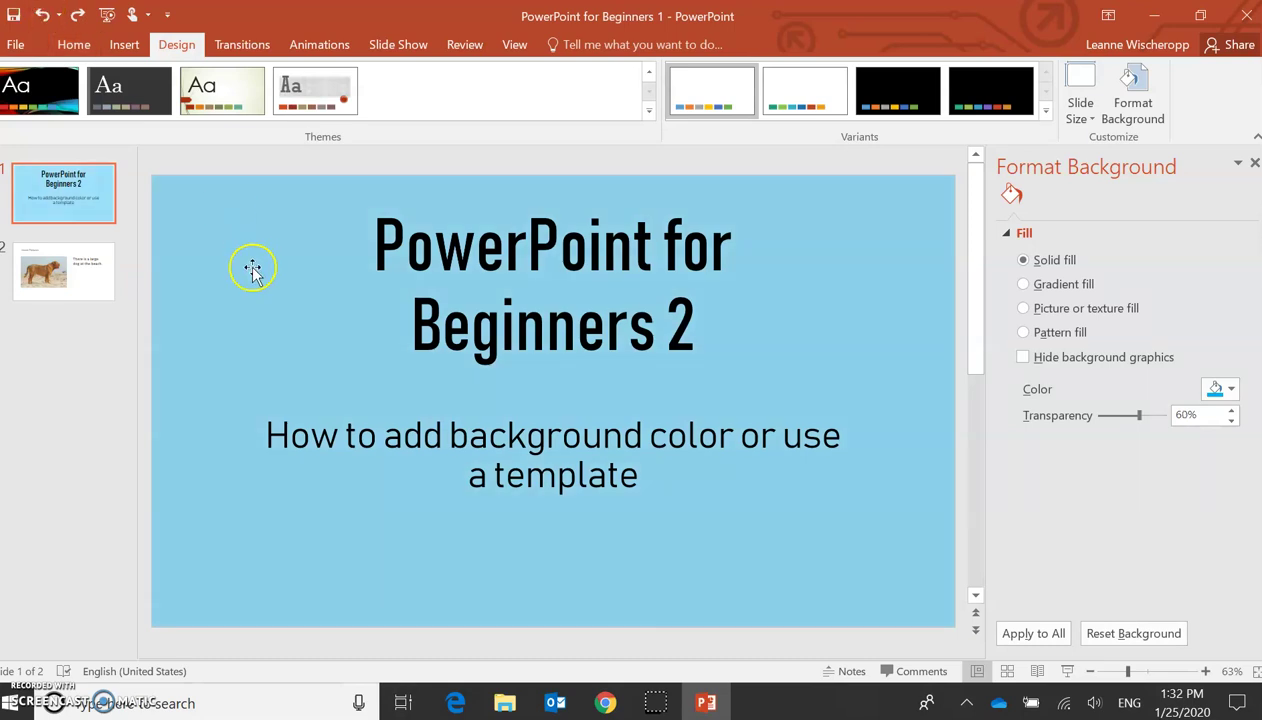
Change the fill colour to white, then Yellow, and apply it to both slides.
click(1232, 389)
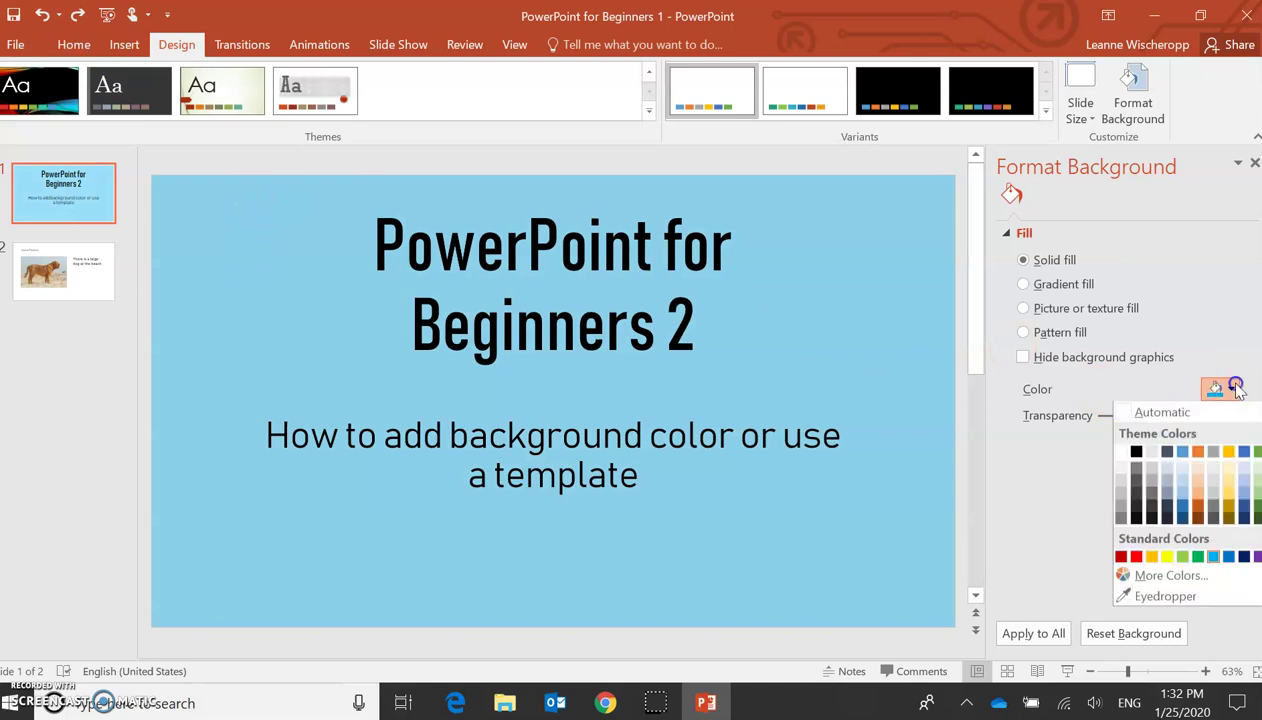
click(1120, 452)
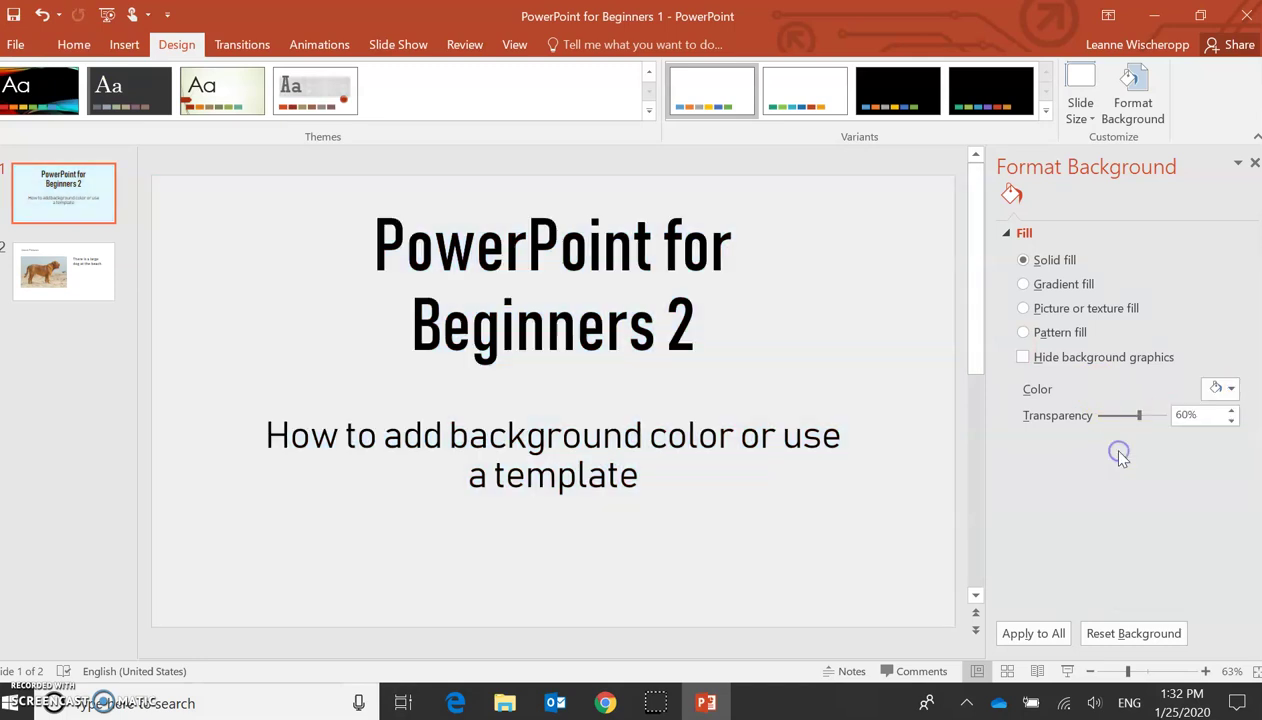
click(1231, 389)
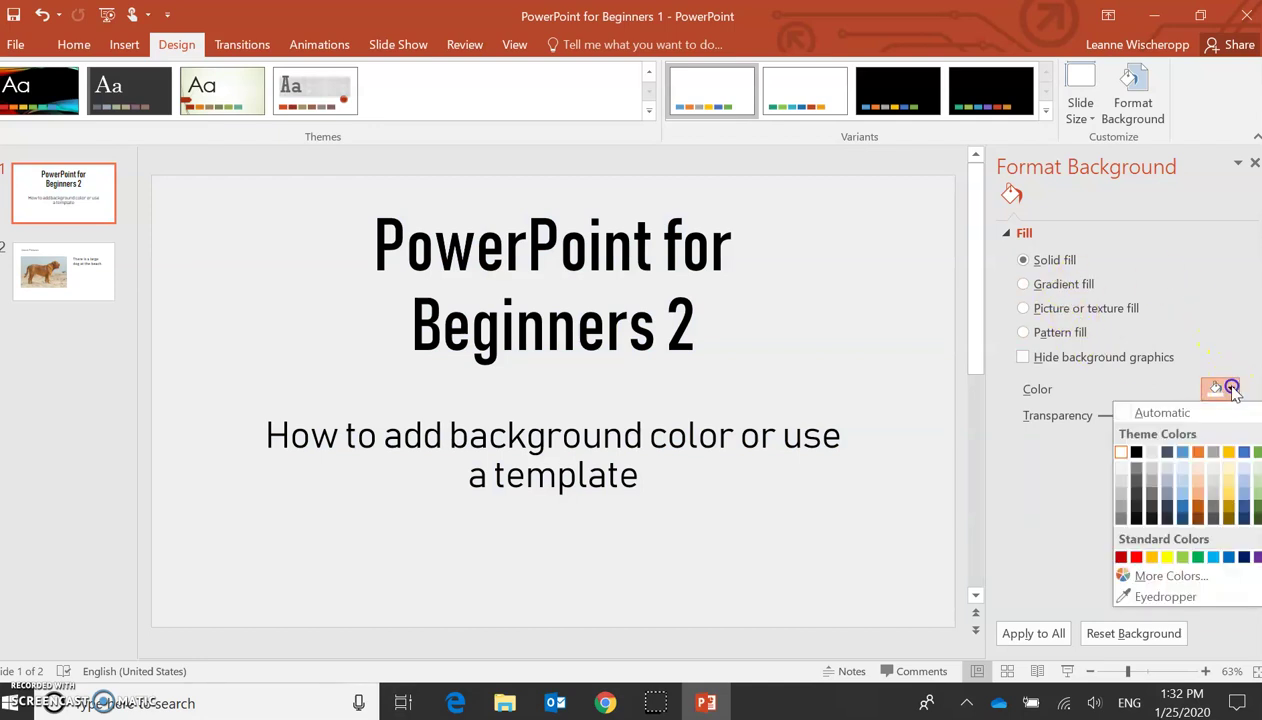
click(1168, 557)
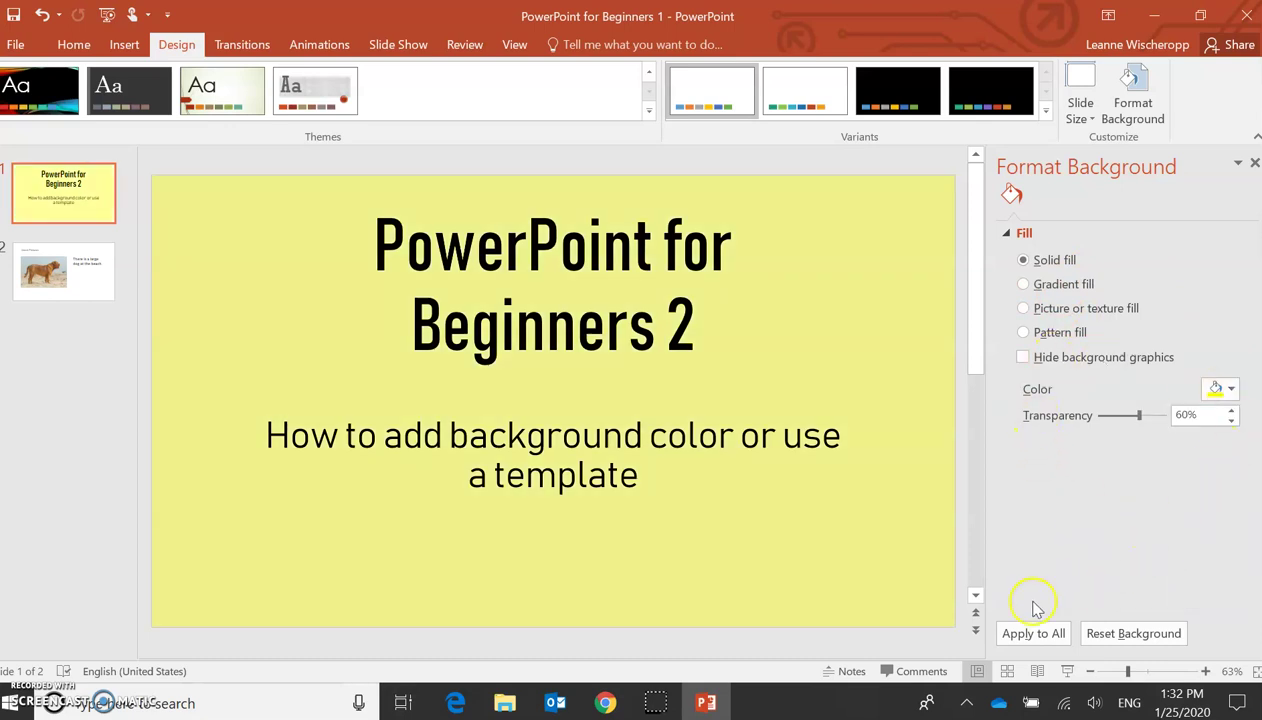
click(1036, 634)
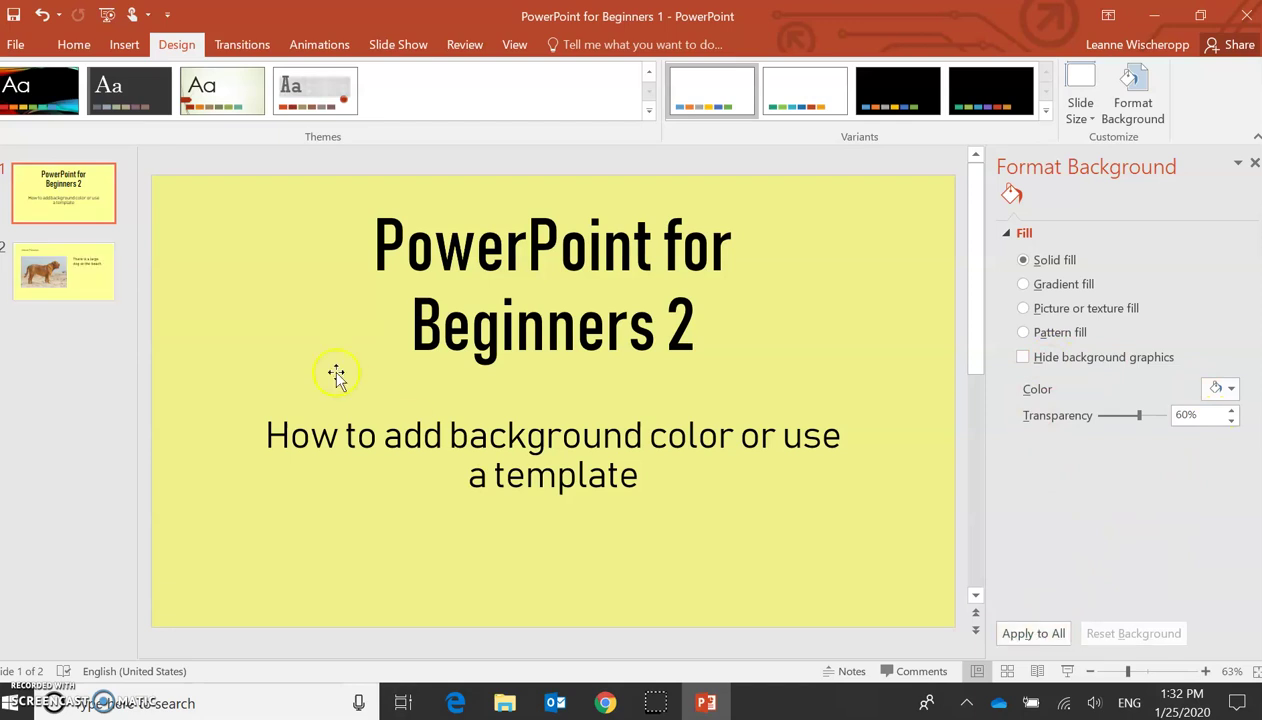
click(90, 268)
Apply the dark teal Depth theme and check it on both slides.
click(649, 110)
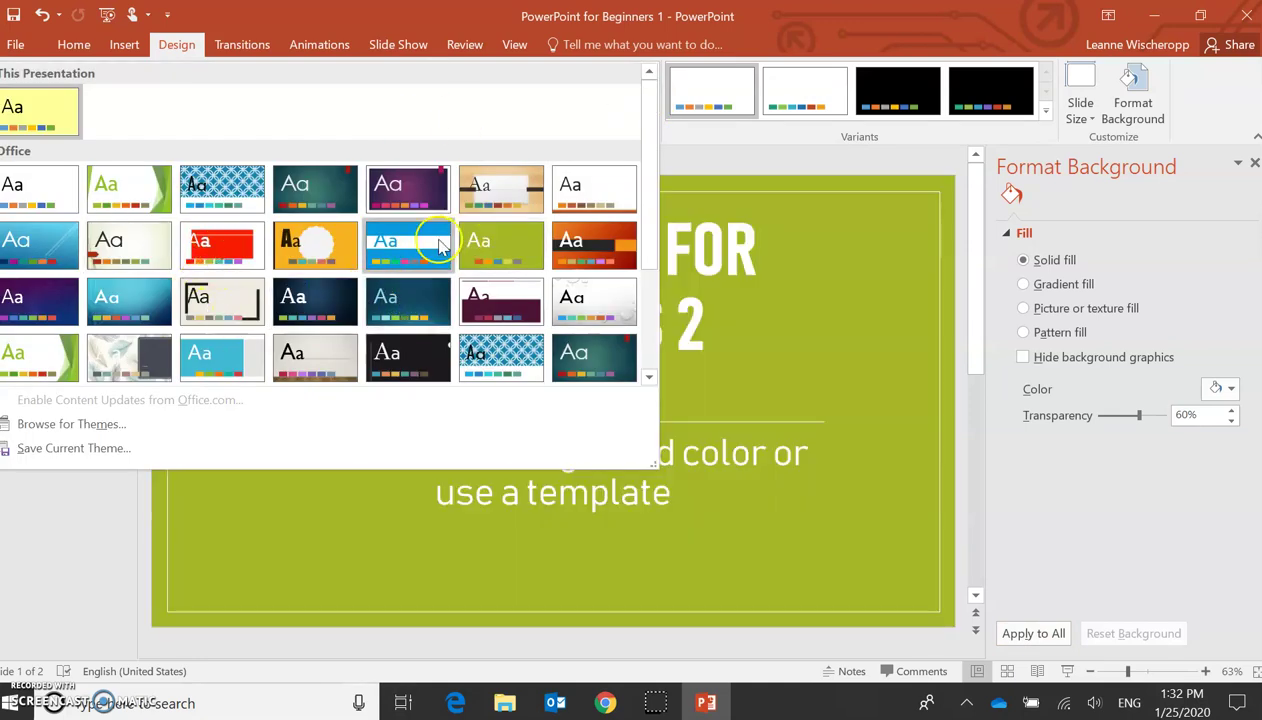
click(430, 320)
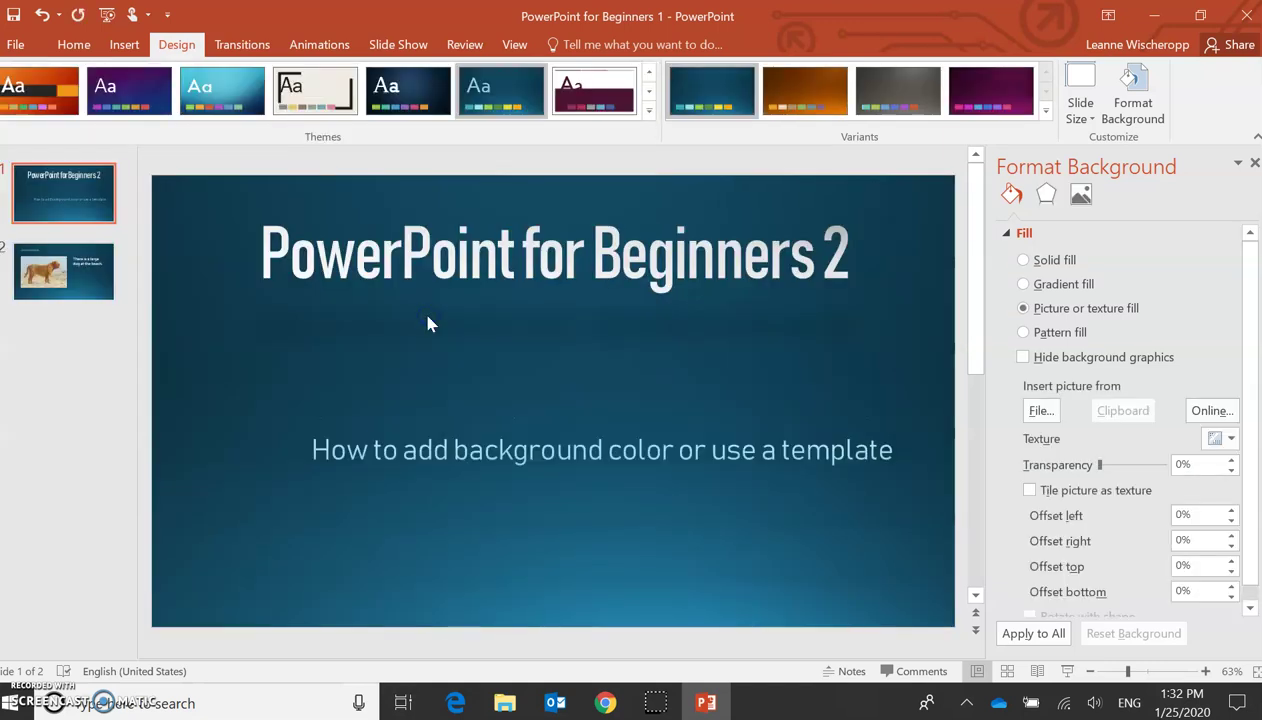
click(82, 270)
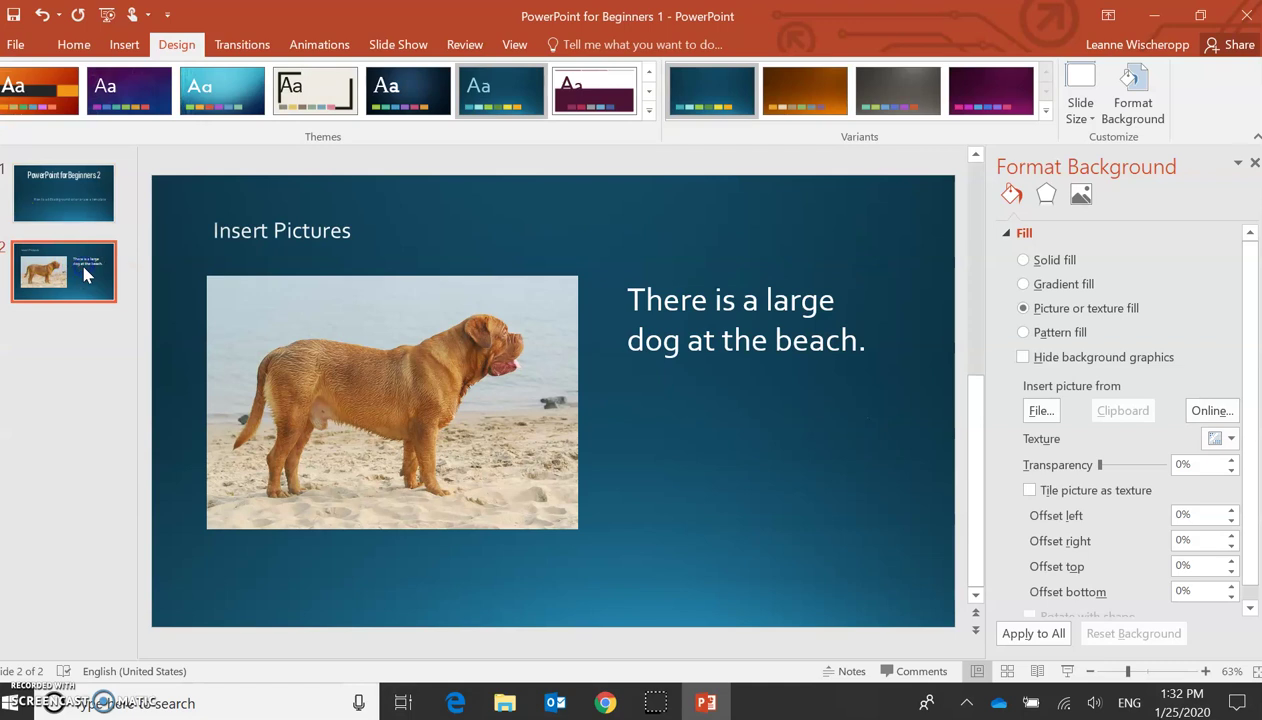
click(67, 188)
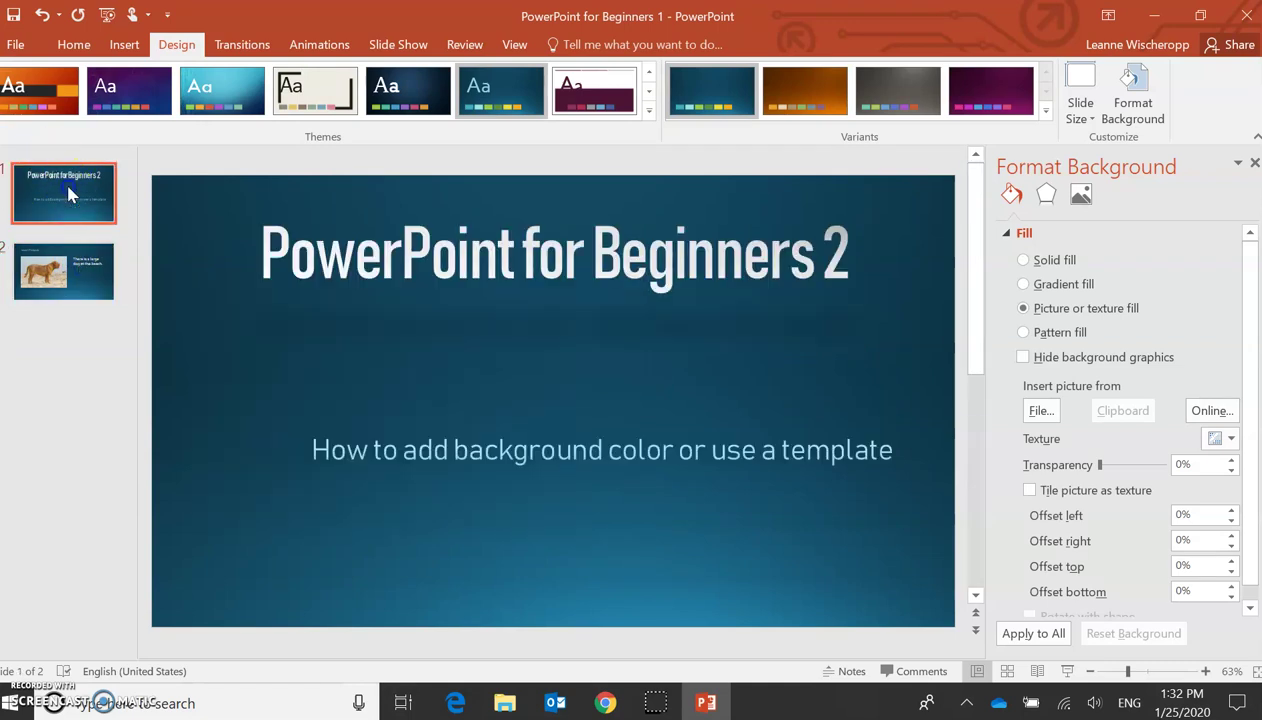
click(66, 270)
click(69, 200)
click(570, 375)
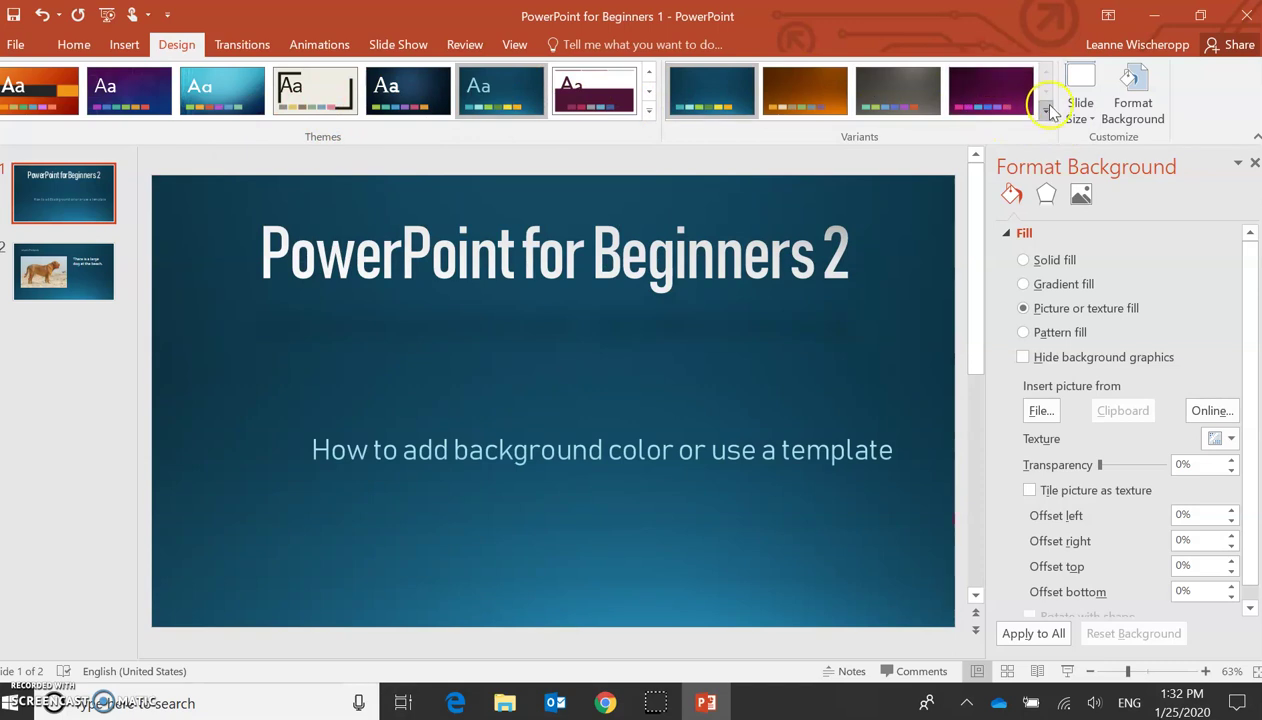
Look through the Variants options without changing them, then close the Format Background pane.
click(1047, 109)
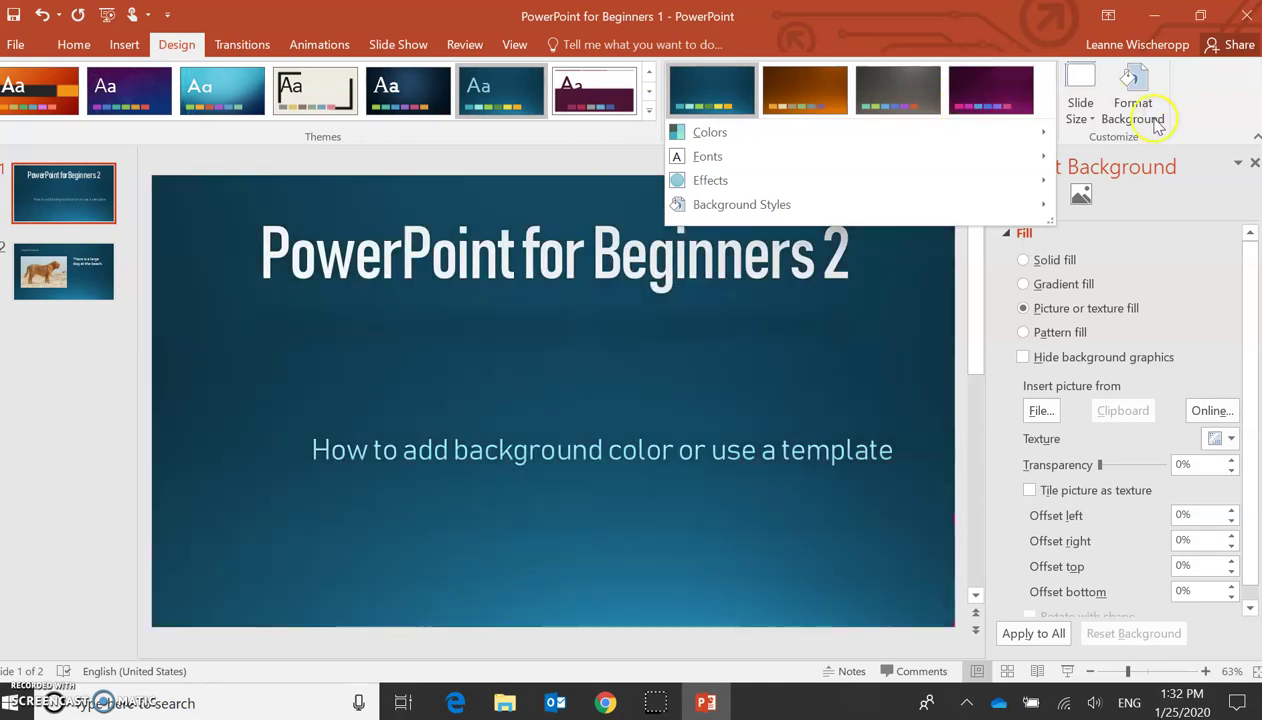
click(1140, 117)
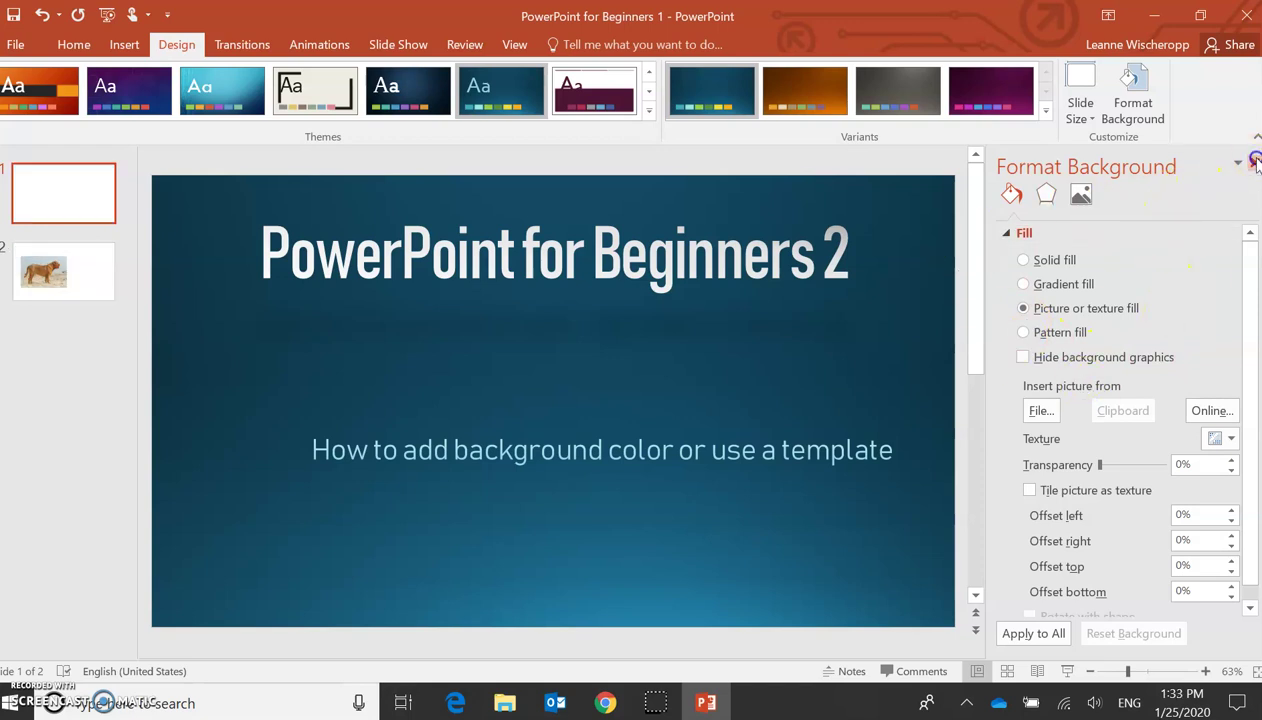
click(1254, 163)
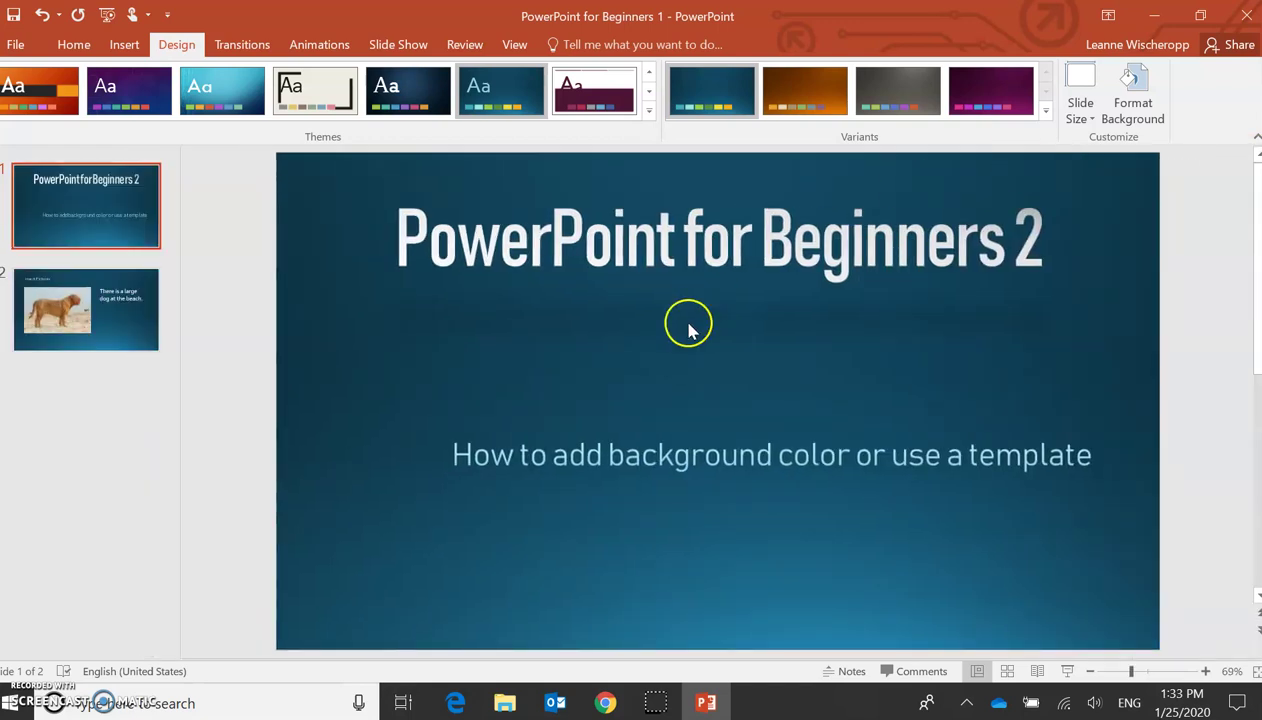